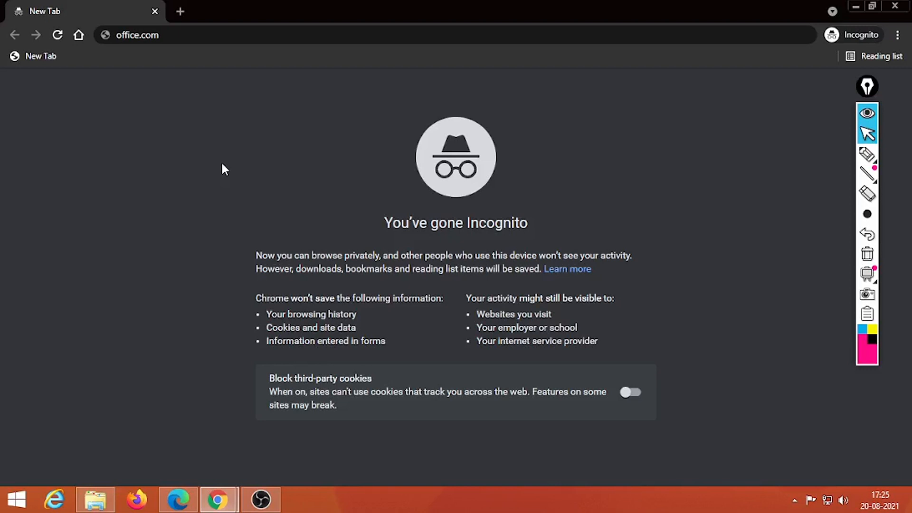
Highlight the office.com address on screen, then load office.com in the Incognito window.
left_click(868, 154)
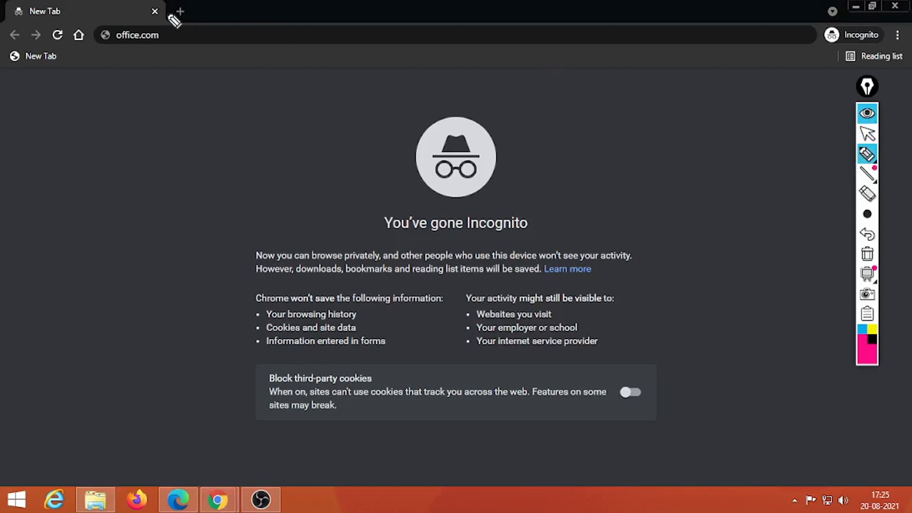
mouse_move(118, 24)
left_mouse_down()
mouse_move(153, 62)
mouse_move(171, 29)
left_mouse_up()
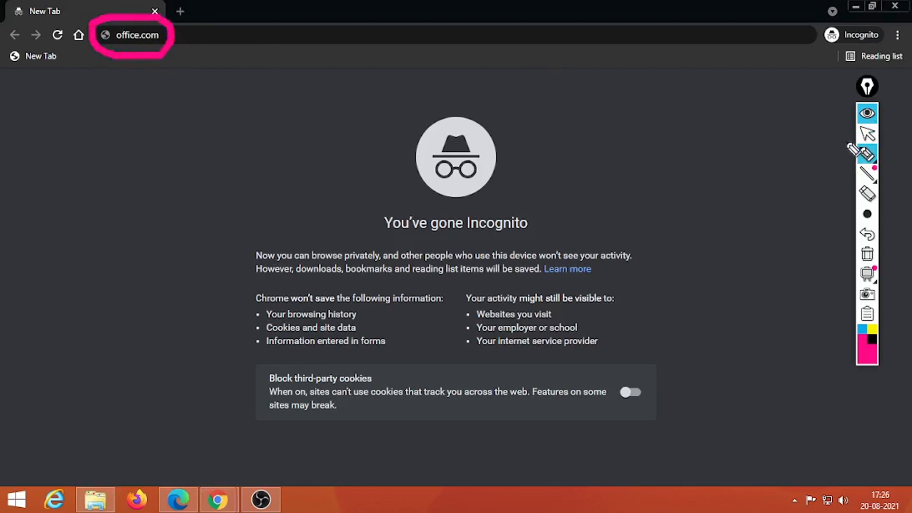
left_click(864, 256)
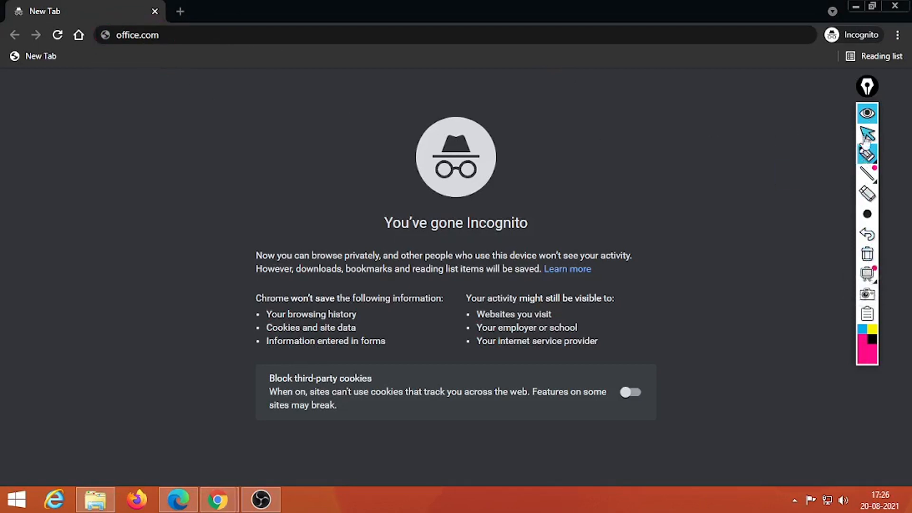
left_click(867, 134)
left_click(276, 40)
key("Return")
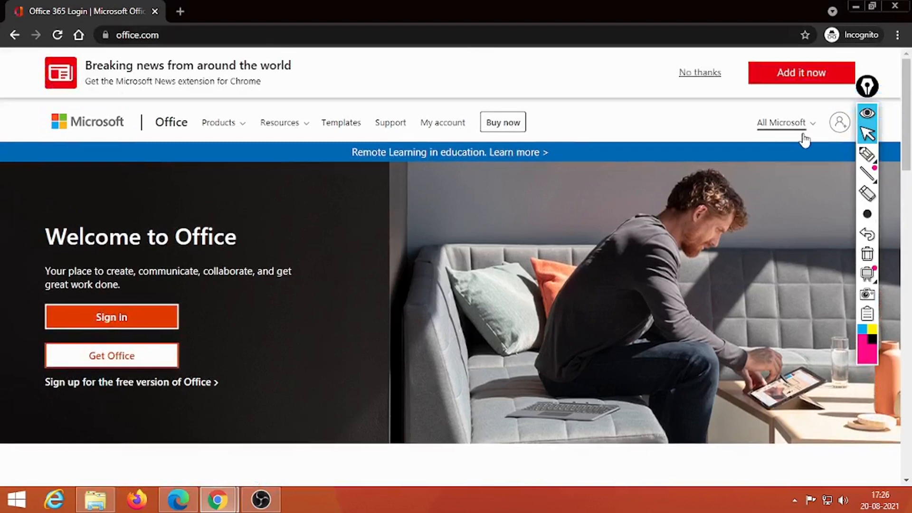
Sign in with the university account e-mail and password, declining to stay signed in.
left_click(97, 317)
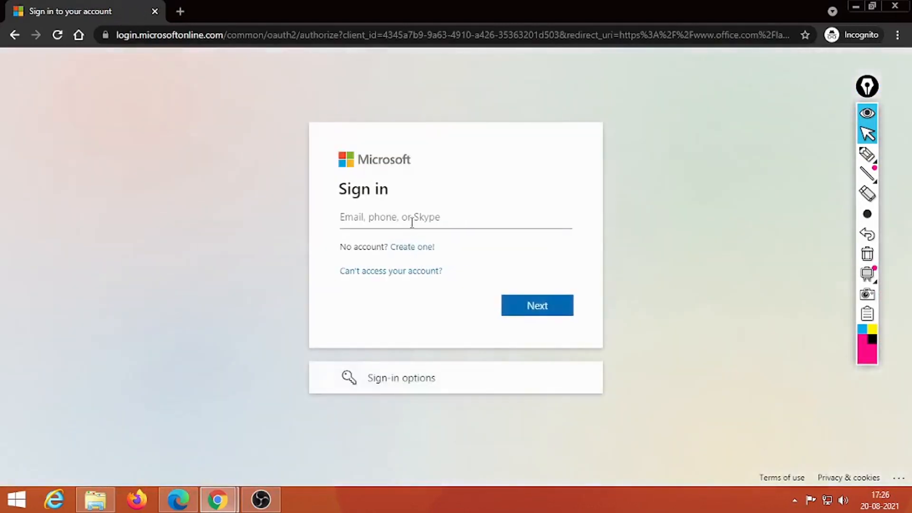
key("Return")
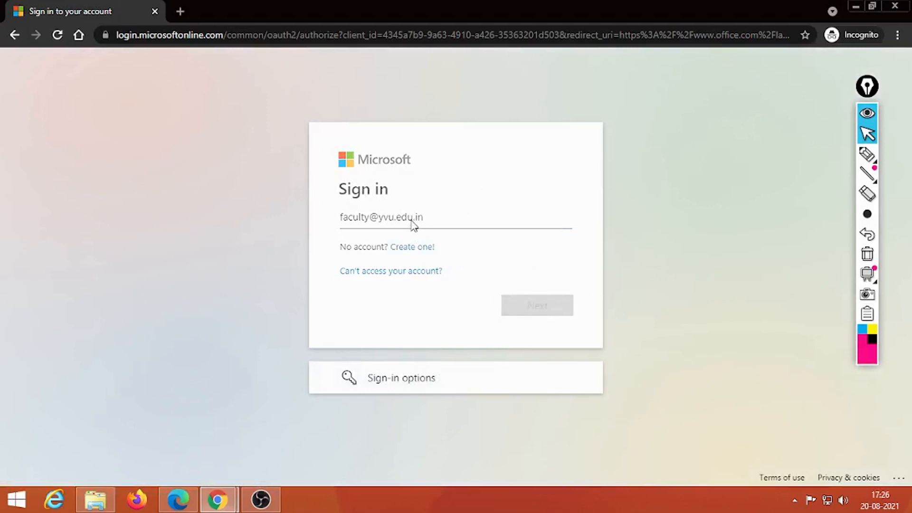
type("•••")
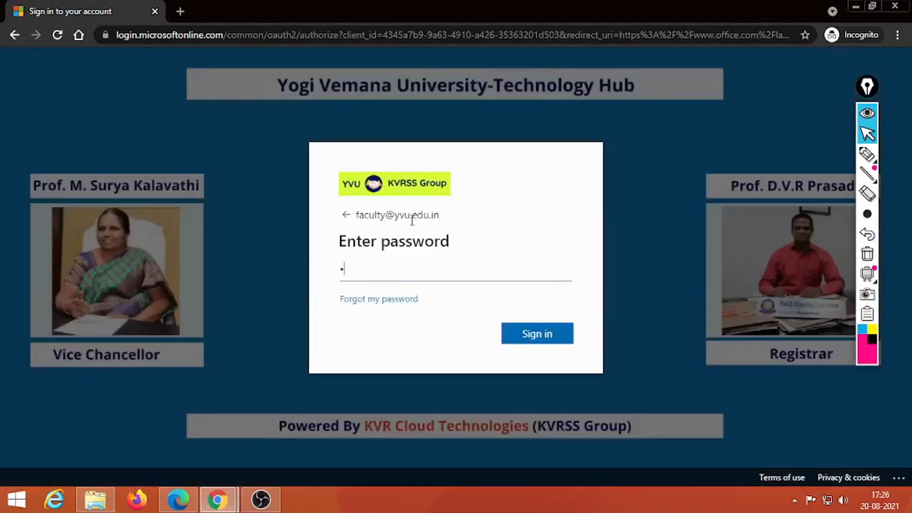
type("•••••••••••••")
key("Return")
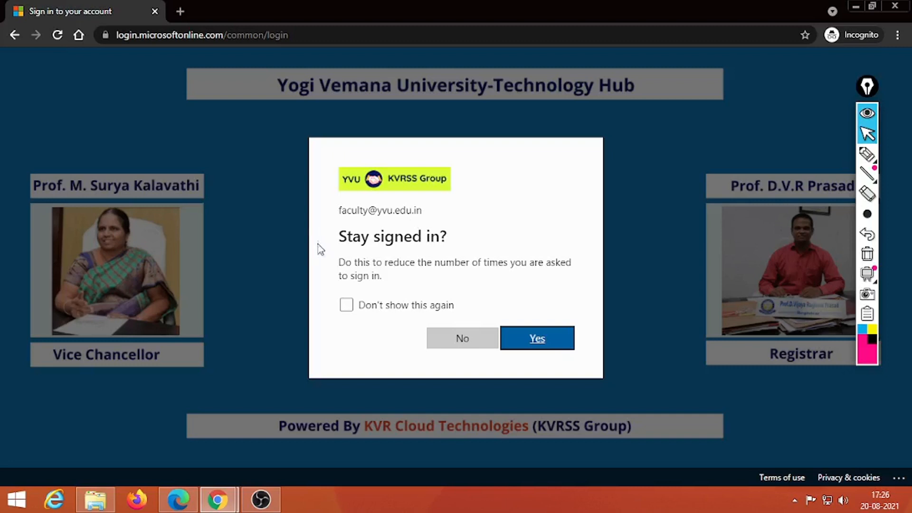
left_click(455, 337)
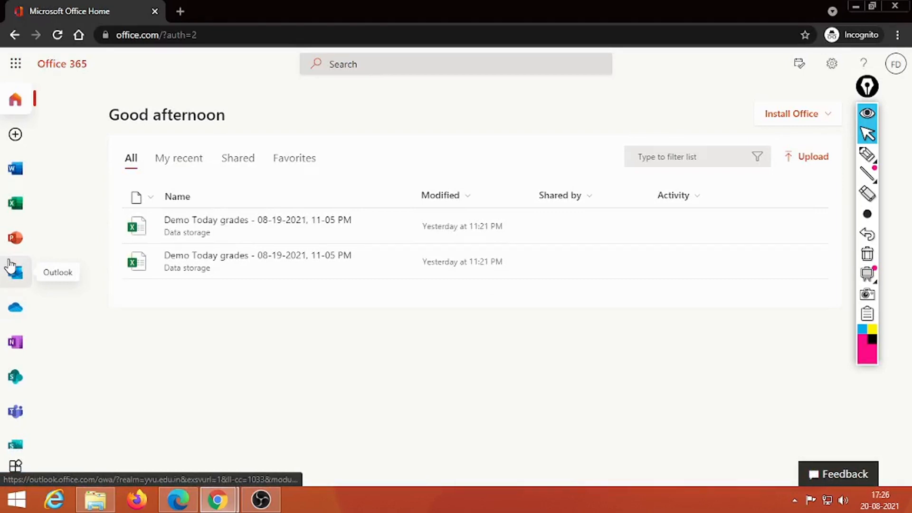
Highlight the All apps link in the sidebar, then open the list of all Office apps.
mouse_move(868, 154)
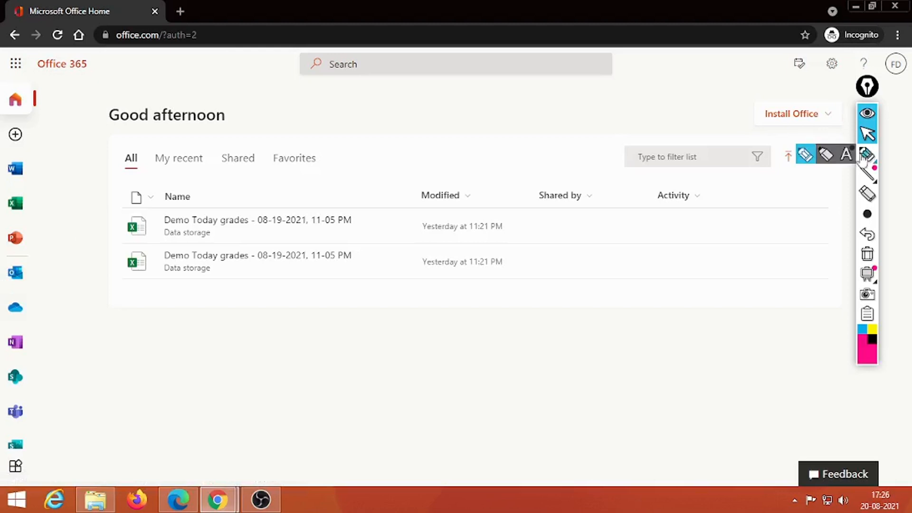
left_click(807, 156)
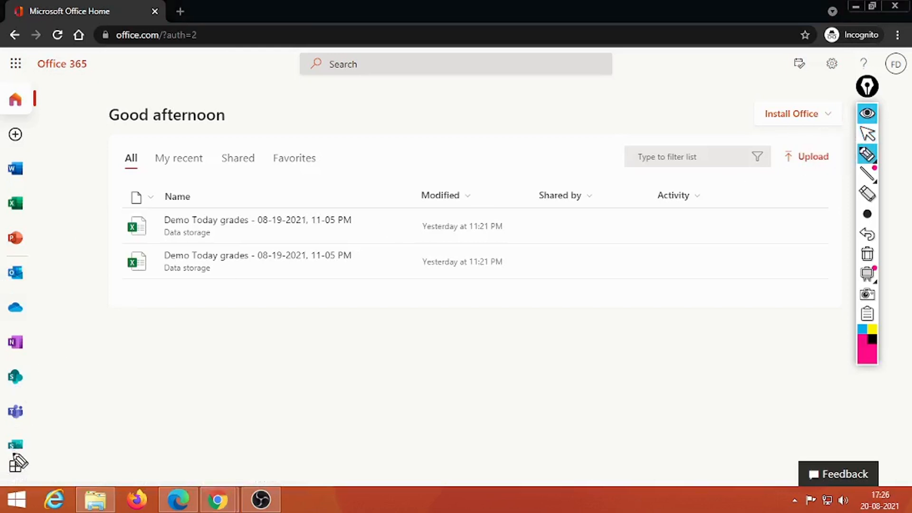
mouse_move(17, 454)
left_mouse_down()
mouse_move(3, 475)
mouse_move(19, 485)
mouse_move(33, 465)
mouse_move(19, 449)
left_mouse_up()
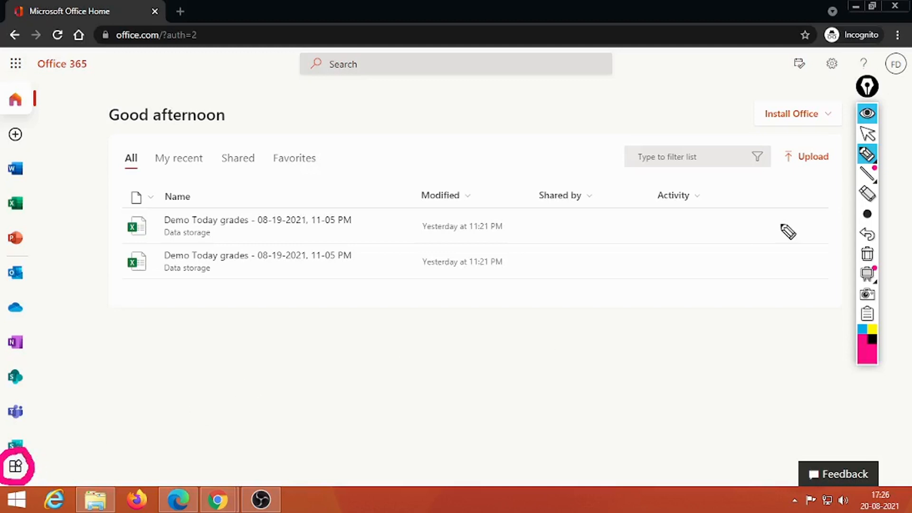
left_click(868, 257)
left_click(868, 134)
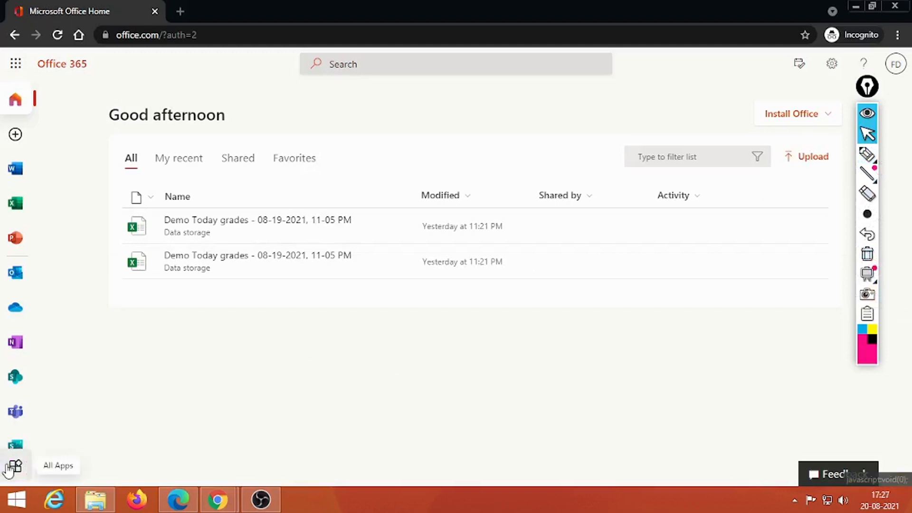
left_click(11, 467)
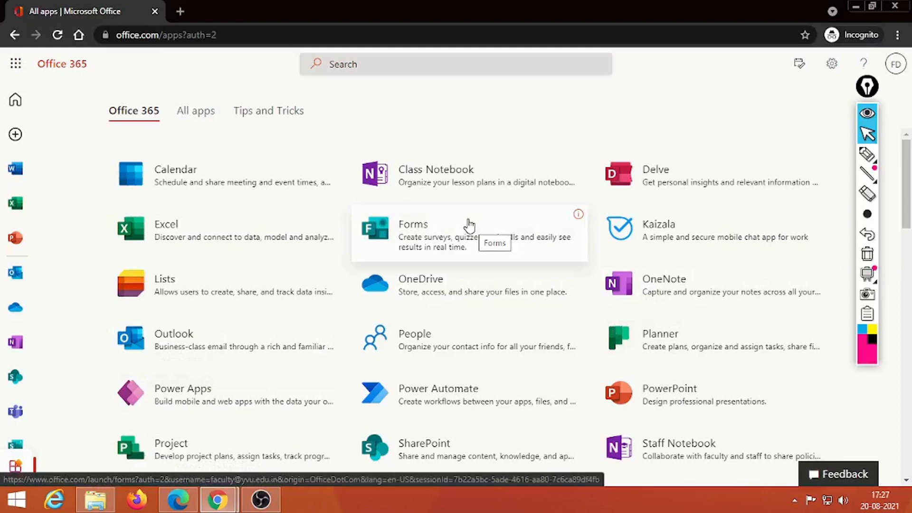
Open Microsoft Forms from its tile on the All apps page.
left_click(432, 231)
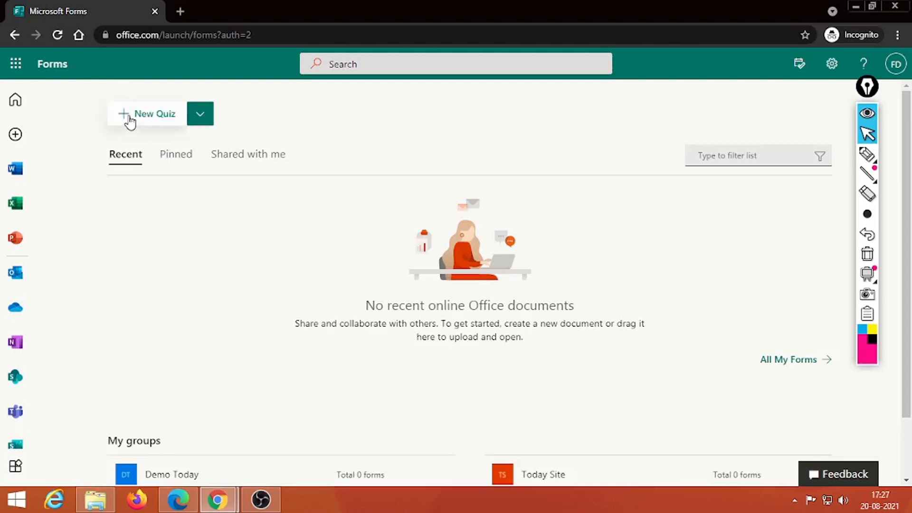
Choose New Form from the New Quiz dropdown to create a blank form.
left_click(203, 119)
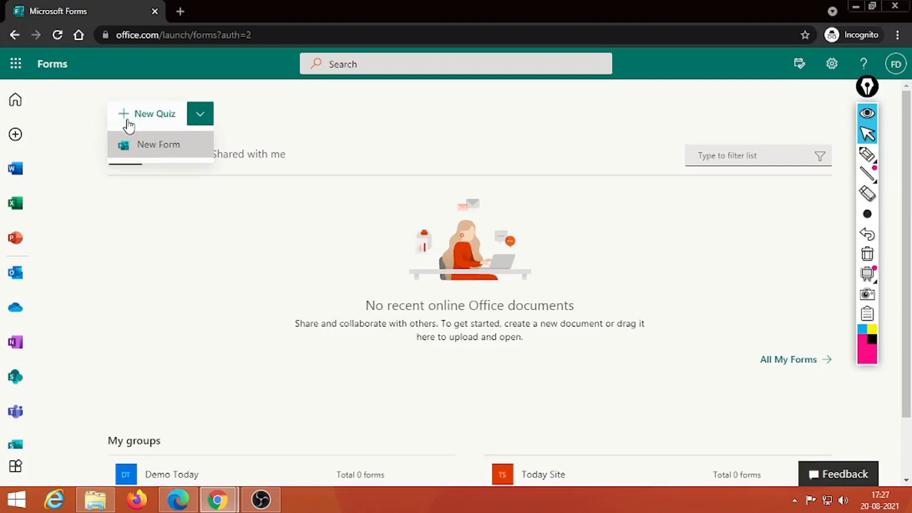
left_click(161, 144)
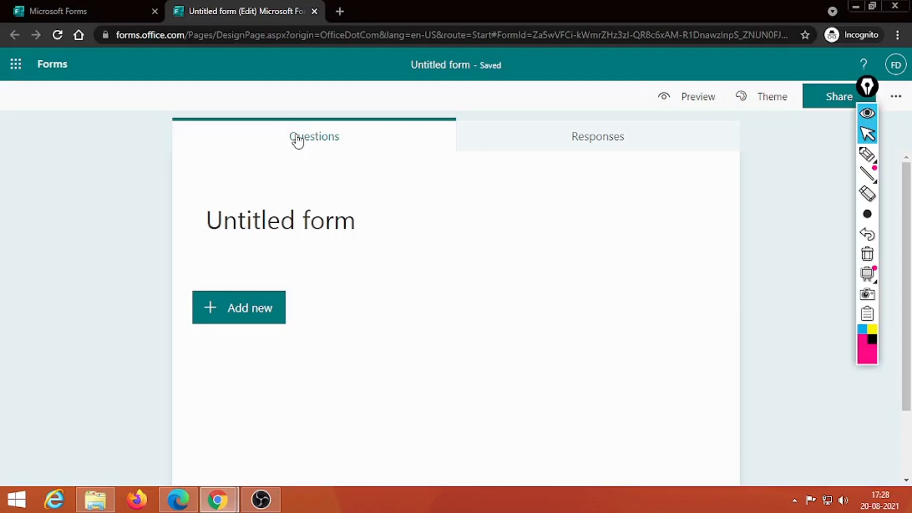
Title the form 'Form testing' and give it the description 'Description'.
left_click(582, 136)
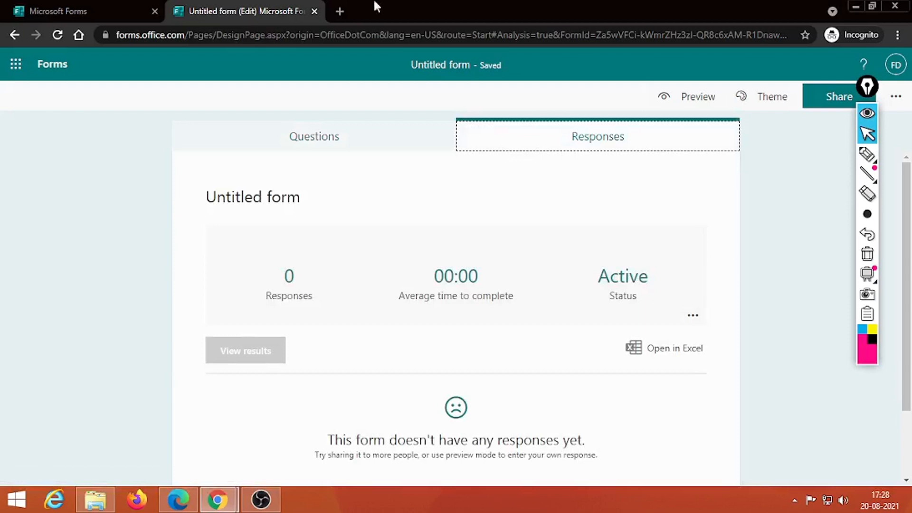
left_click(315, 138)
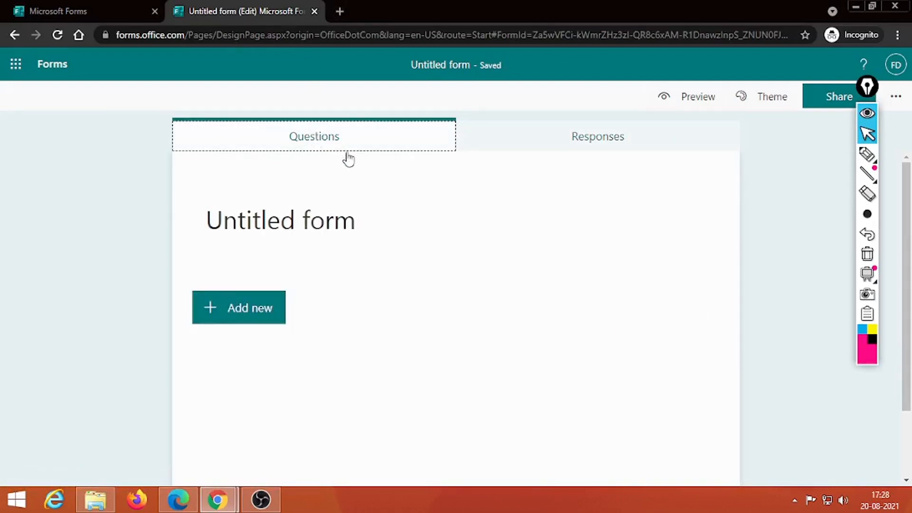
left_click(300, 219)
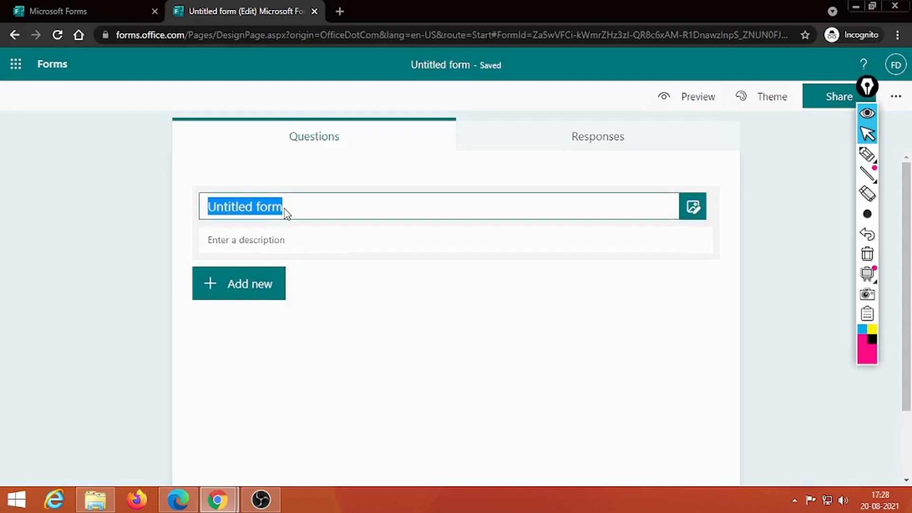
type("Form")
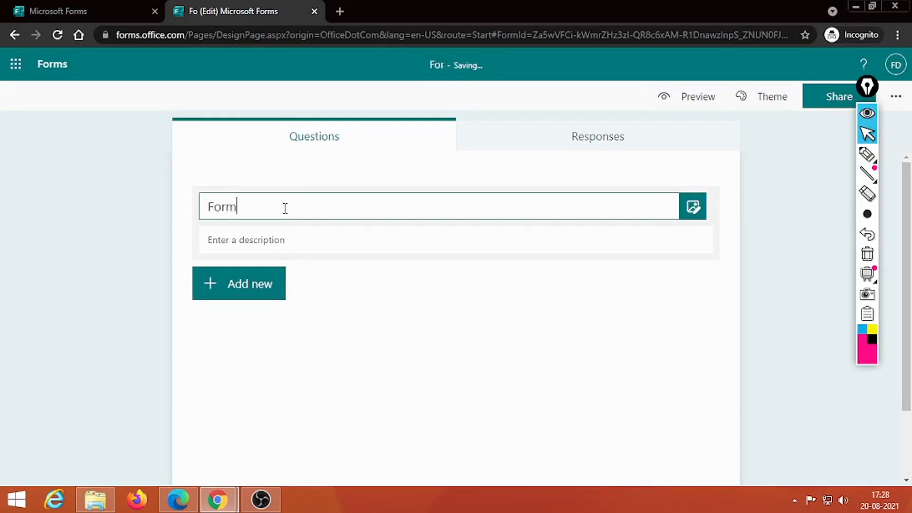
type(" testinmg")
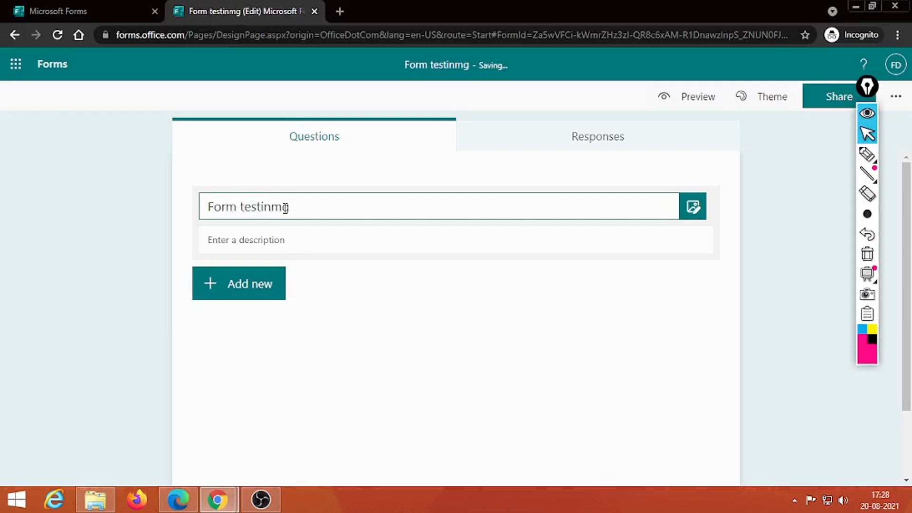
key("BackSpace")
key("BackSpace")
type("g")
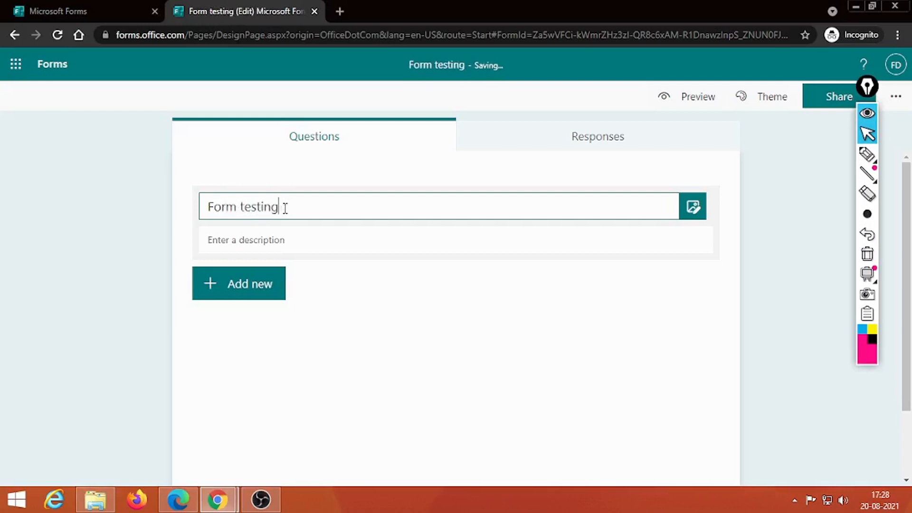
left_click(309, 238)
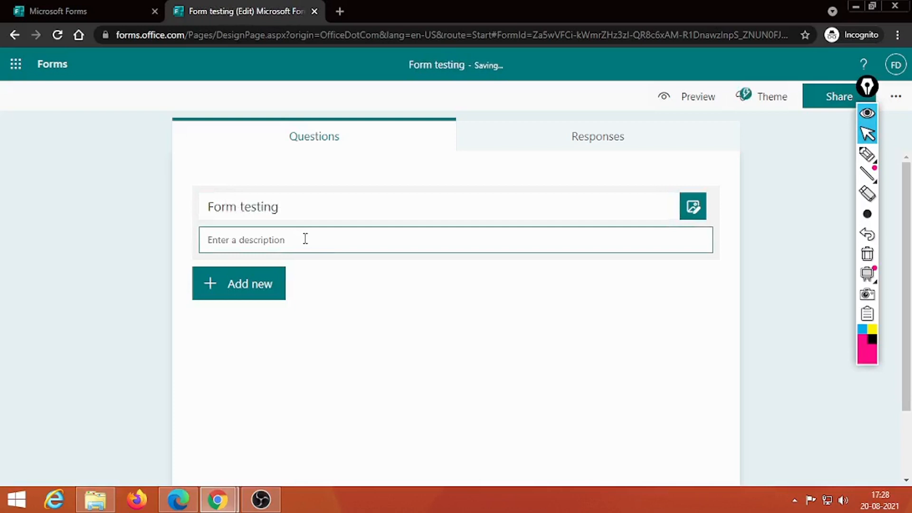
type("Description")
left_click(354, 303)
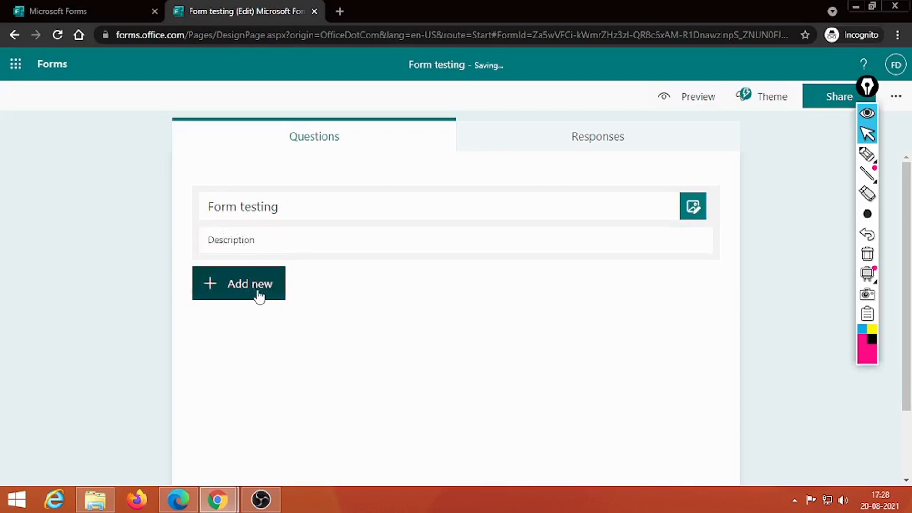
Insert a Choice question from the question type list.
left_click(239, 292)
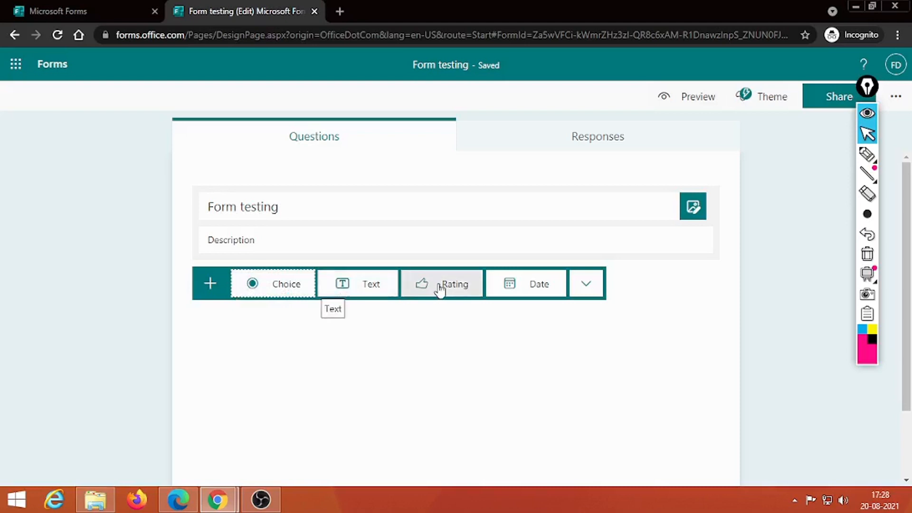
left_click(586, 285)
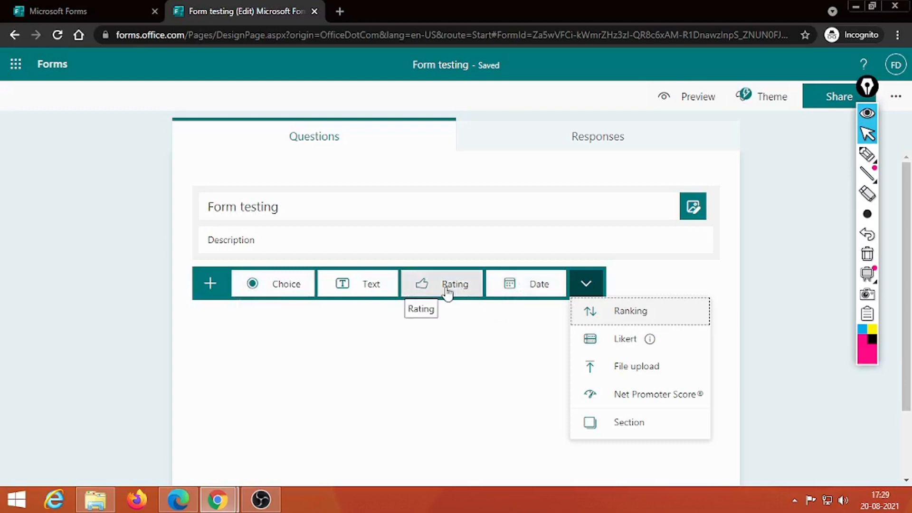
left_click(269, 286)
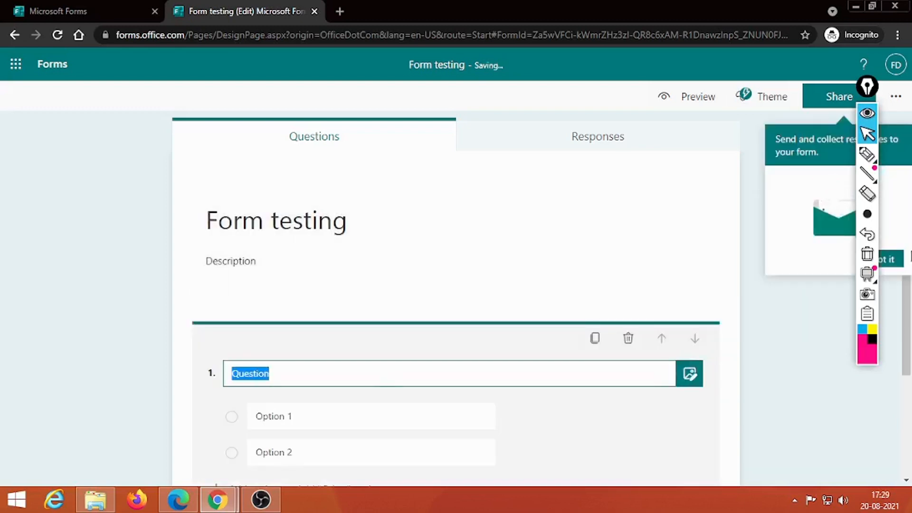
Rename the first question's title to 'Question1'.
left_click_drag(908, 341, 911, 387)
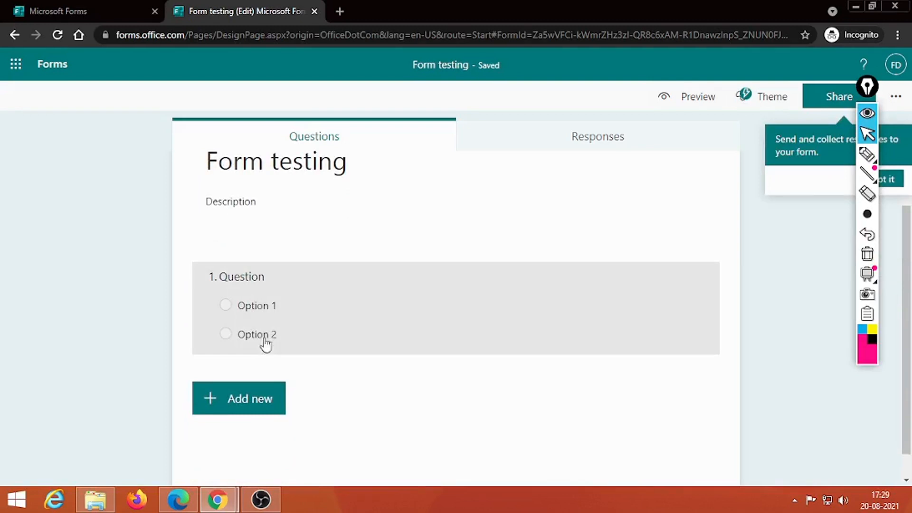
left_click(239, 287)
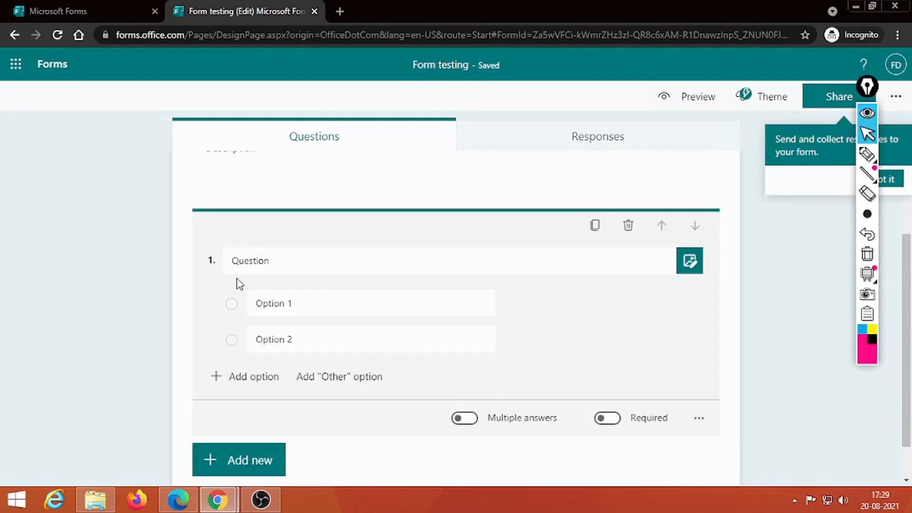
triple_click(304, 263)
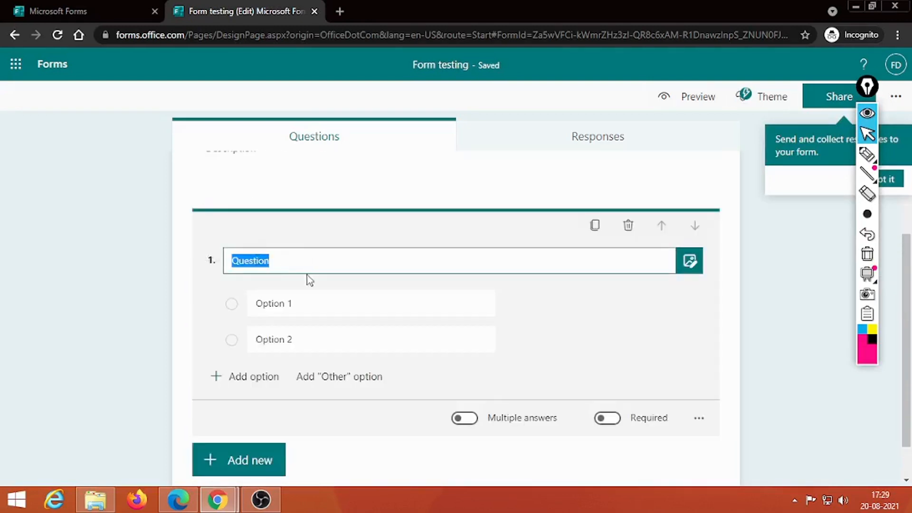
key("Right")
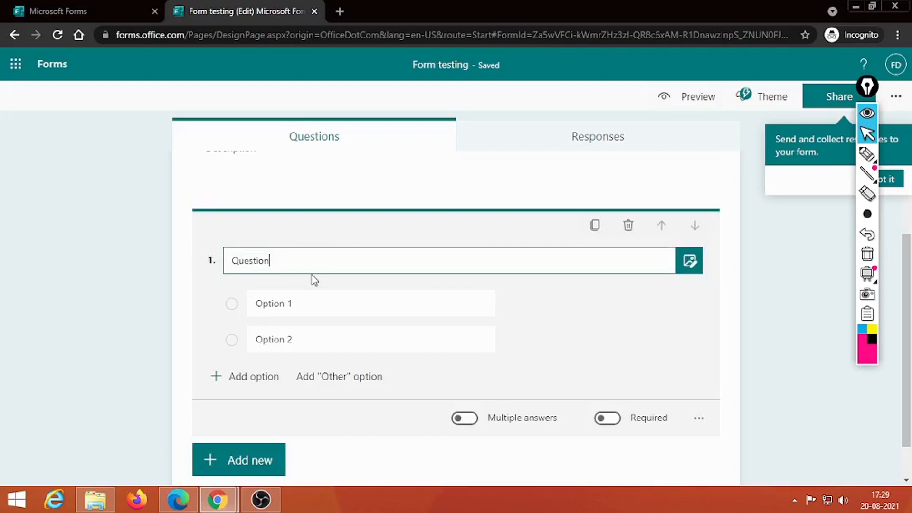
type("1")
scroll(314, 280, "up", 2)
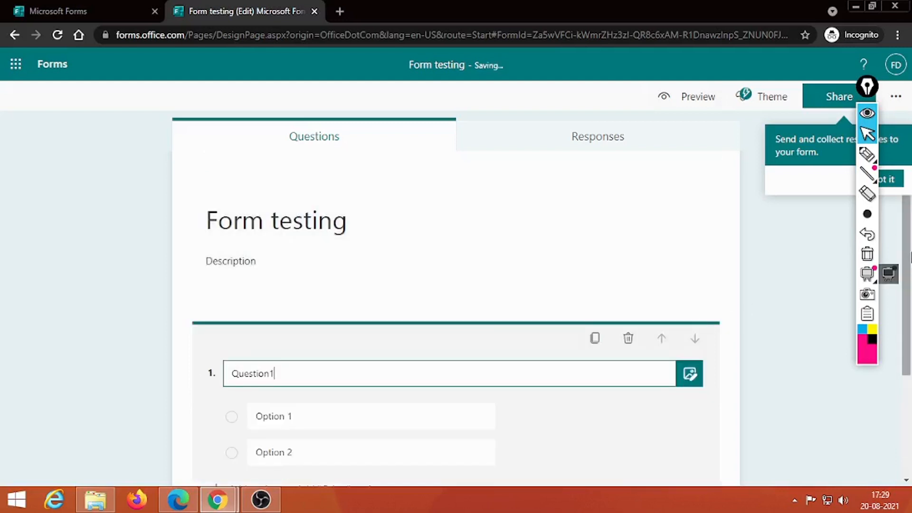
left_click(318, 317)
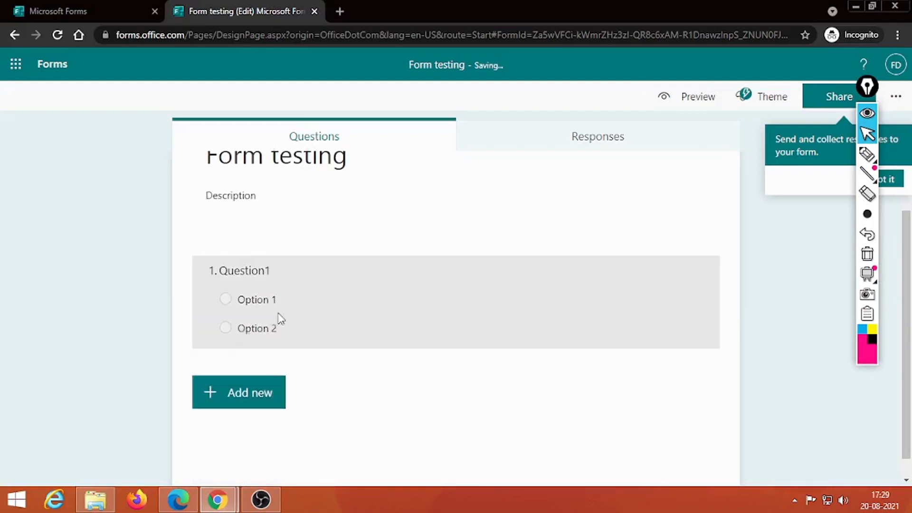
Add two more options so Question1 offers Option 1 through Option 4.
scroll(314, 304, "up", 2)
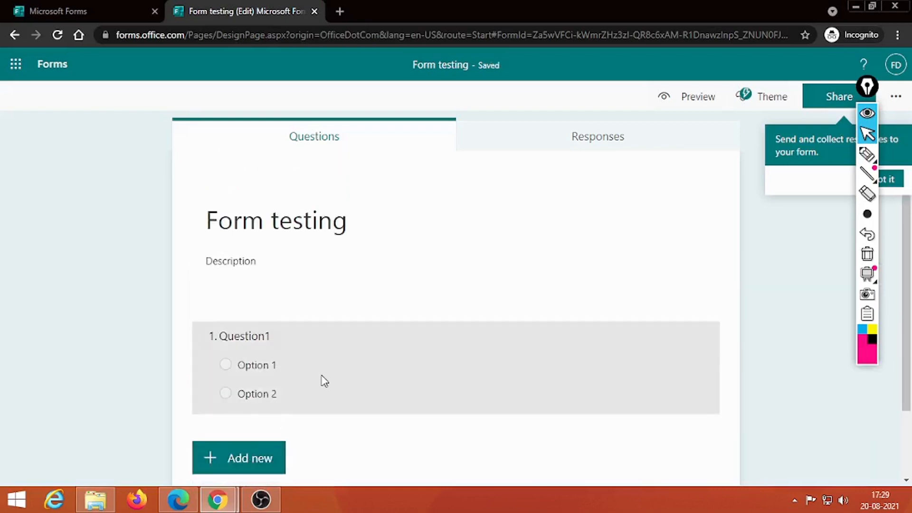
left_click(325, 381)
left_click(242, 379)
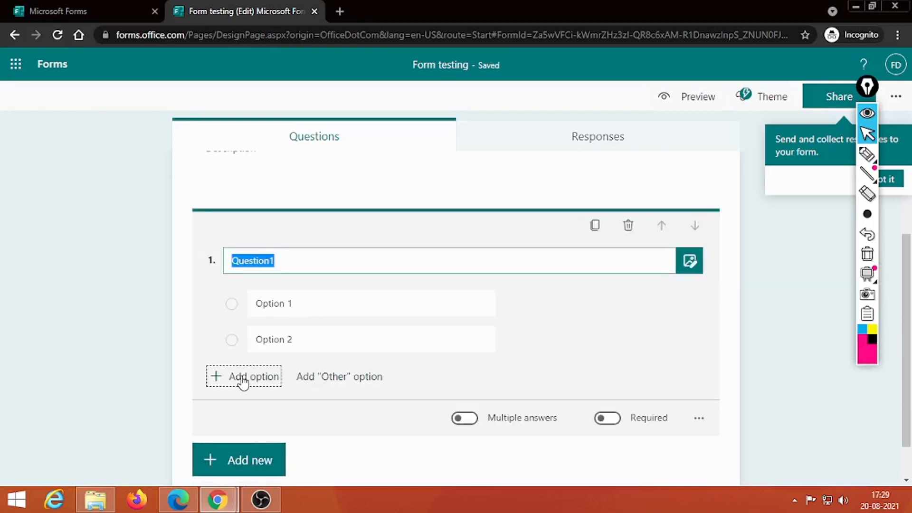
left_click_drag(907, 301, 911, 328)
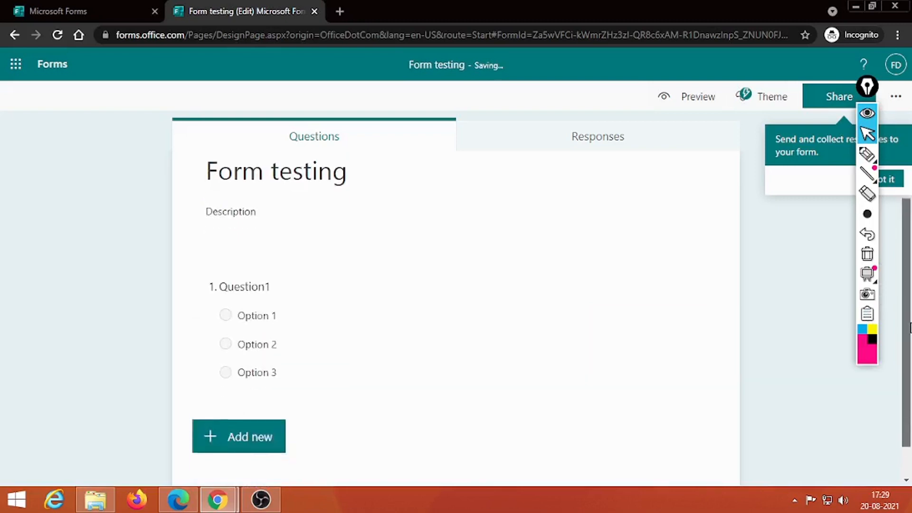
left_click(295, 370)
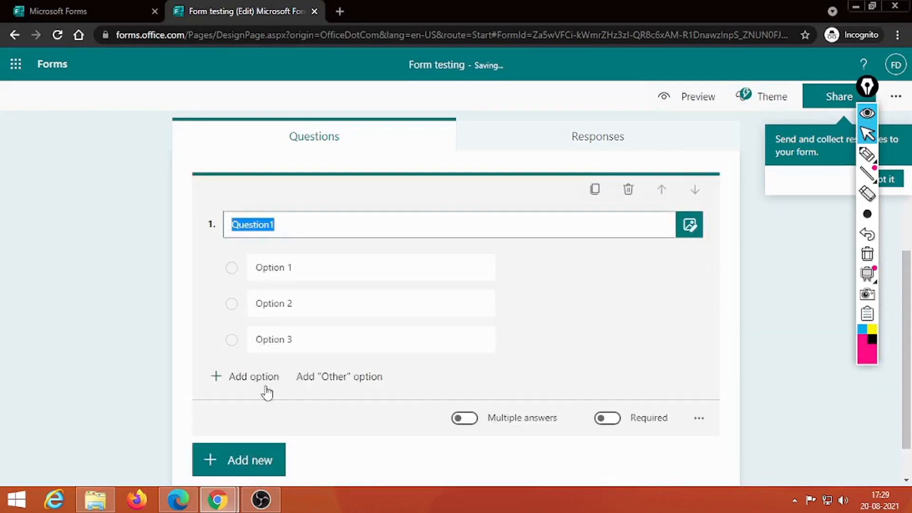
left_click(242, 381)
left_click_drag(907, 306, 910, 371)
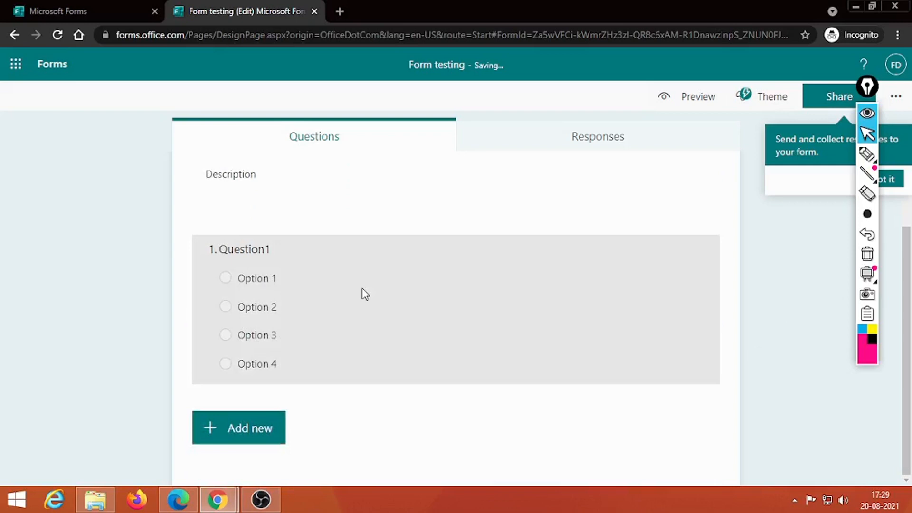
scroll(365, 294, "up", 2)
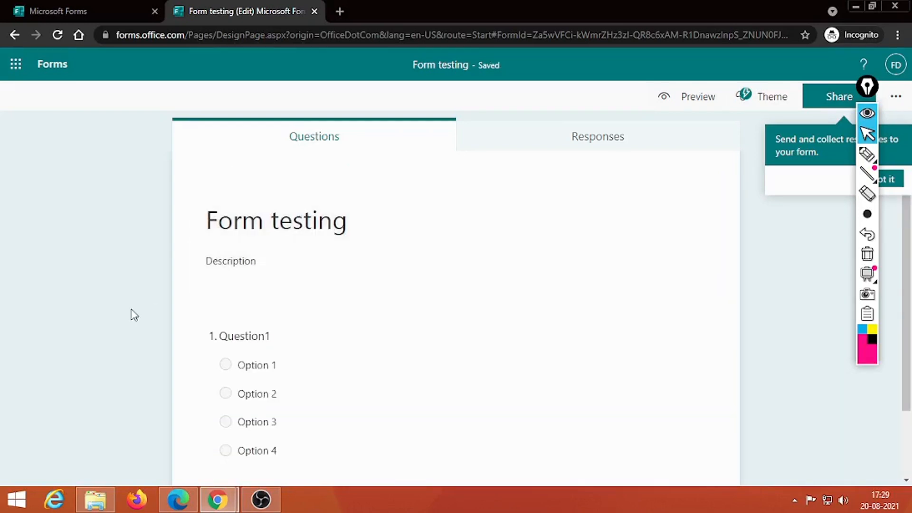
scroll(911, 243, "down", 2)
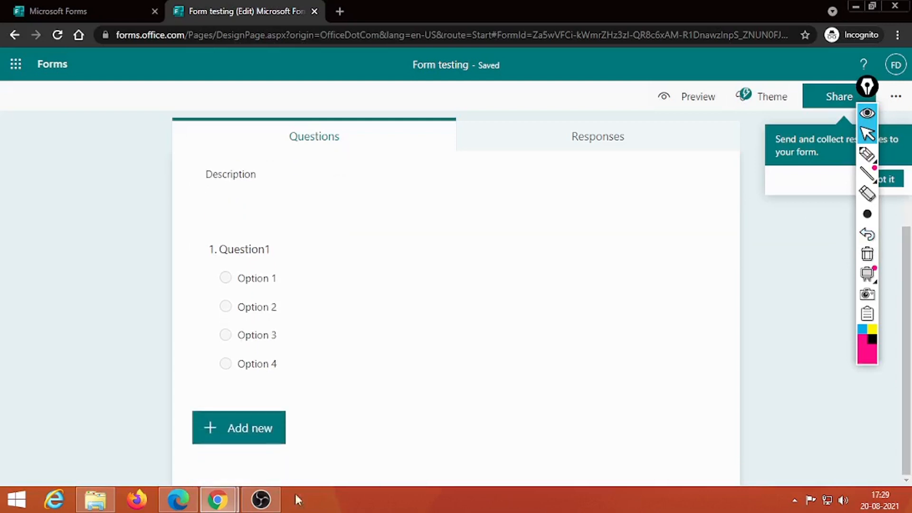
left_click(266, 427)
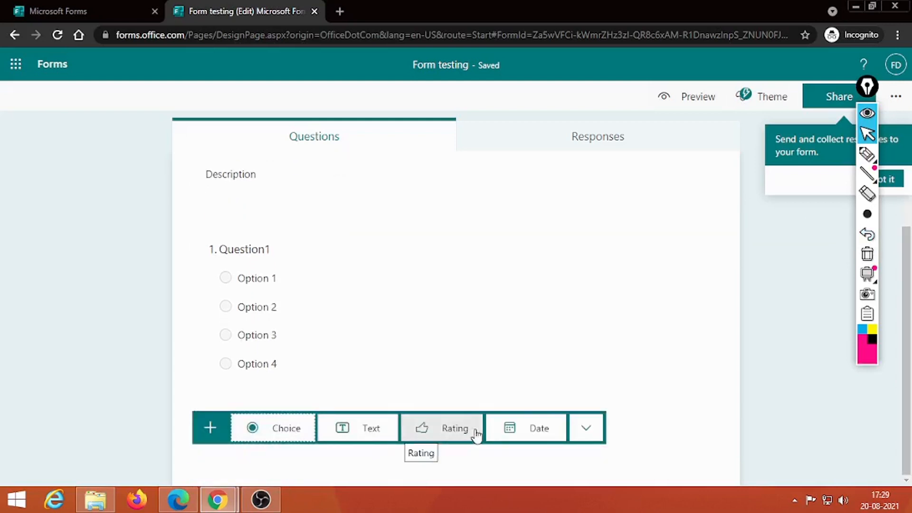
Add a Date question titled 'Date' and dismiss the branching tip.
left_click(512, 433)
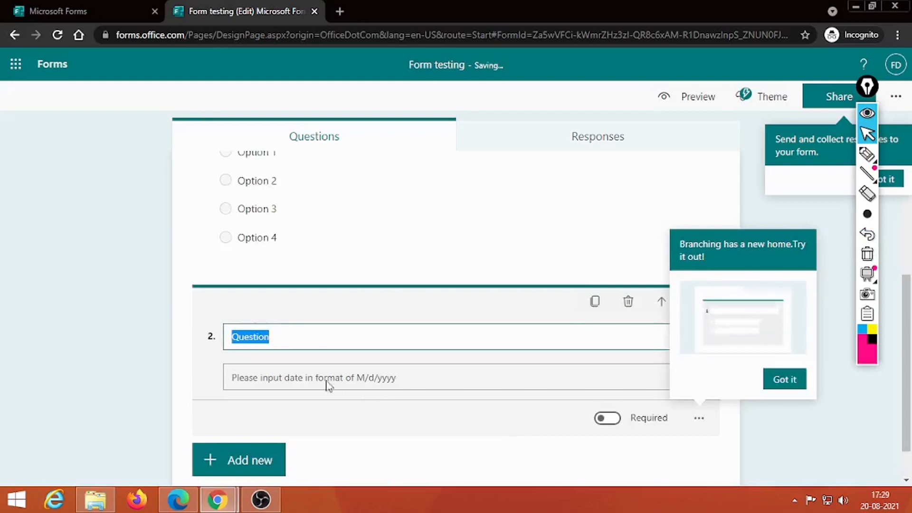
type("Date")
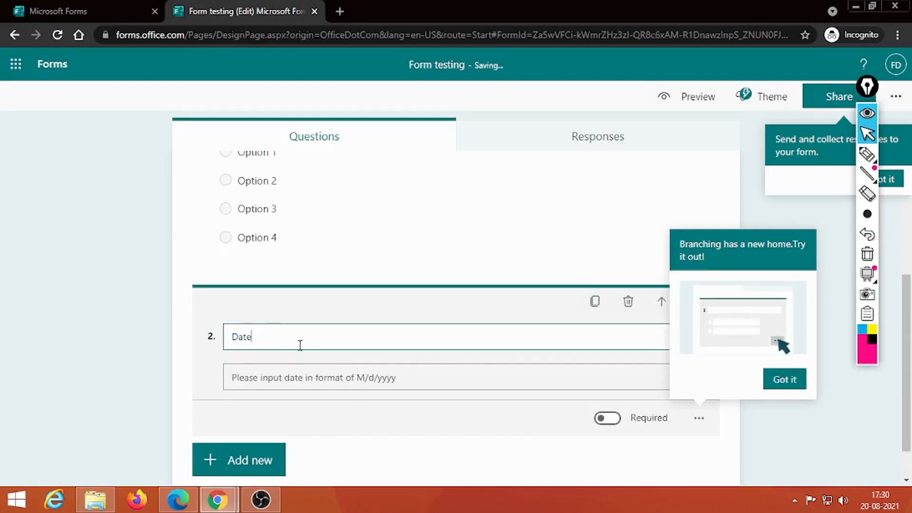
left_click(782, 380)
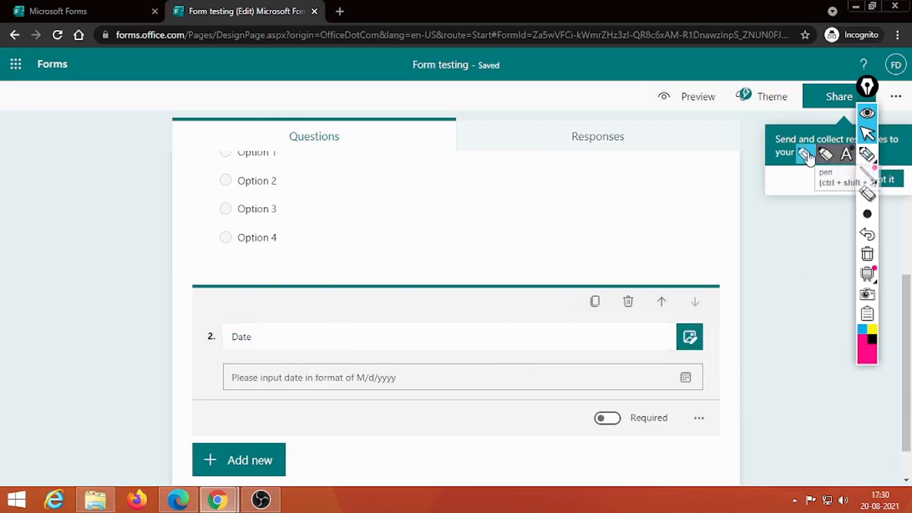
left_click(868, 154)
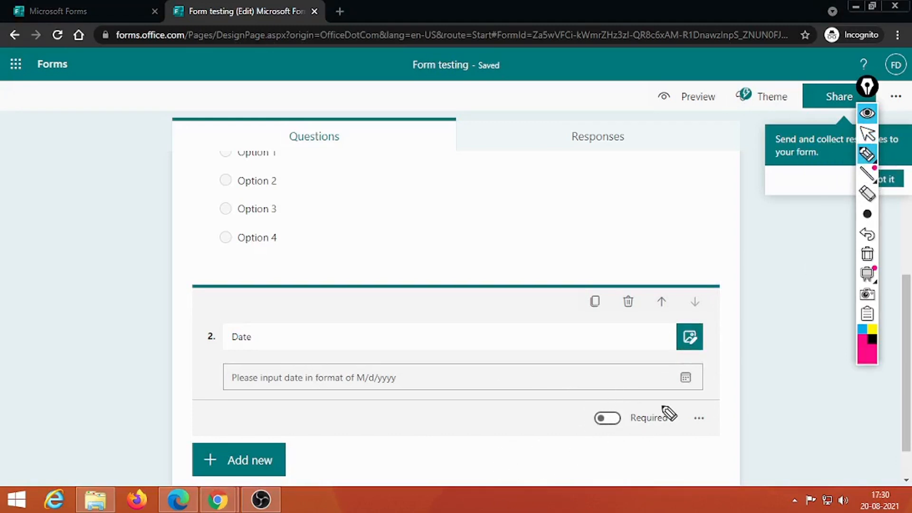
mouse_move(664, 406)
left_mouse_down()
mouse_move(628, 405)
mouse_move(589, 428)
mouse_move(668, 444)
mouse_move(654, 409)
left_mouse_up()
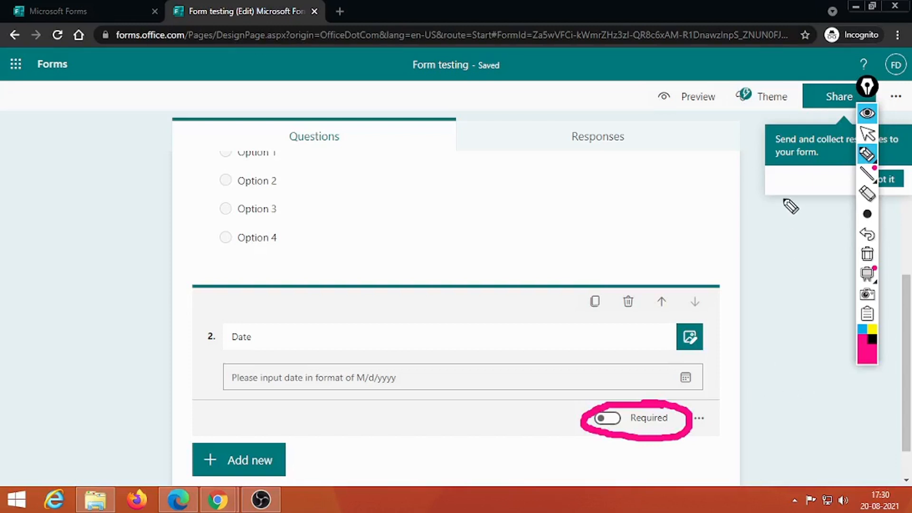
Make the Date question and Question1 required, and allow multiple answers on Question1.
left_click(869, 255)
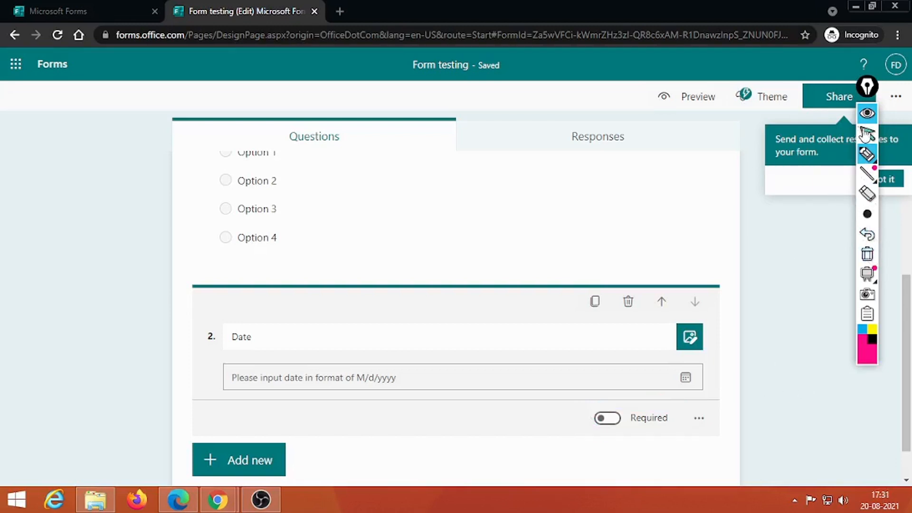
left_click(868, 135)
left_click(613, 419)
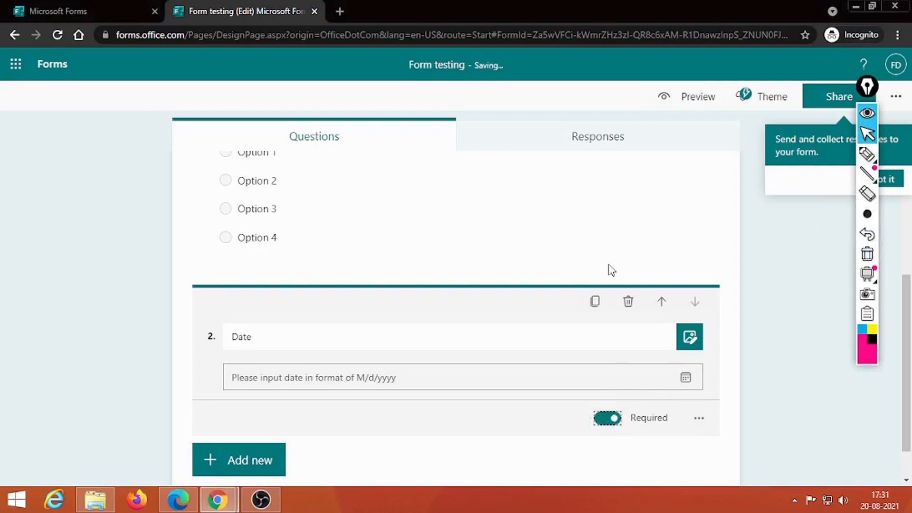
left_click(637, 221)
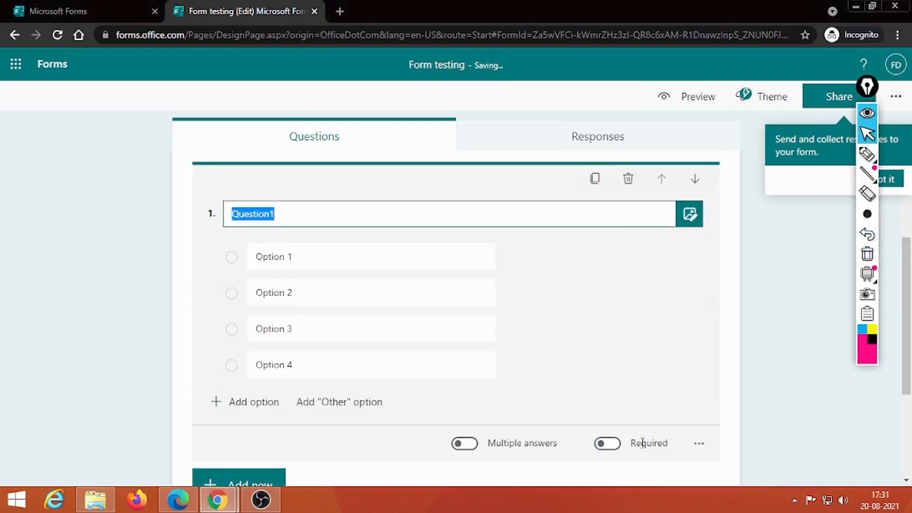
left_click(617, 446)
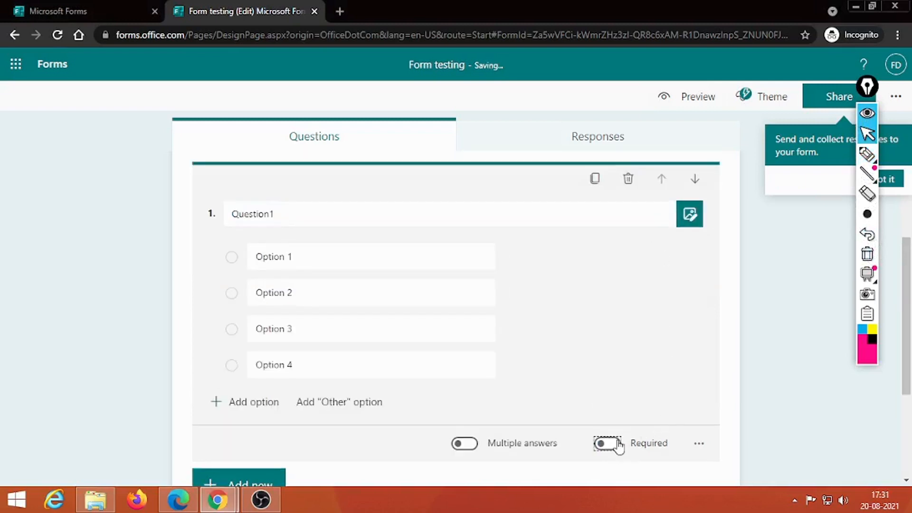
left_click(472, 445)
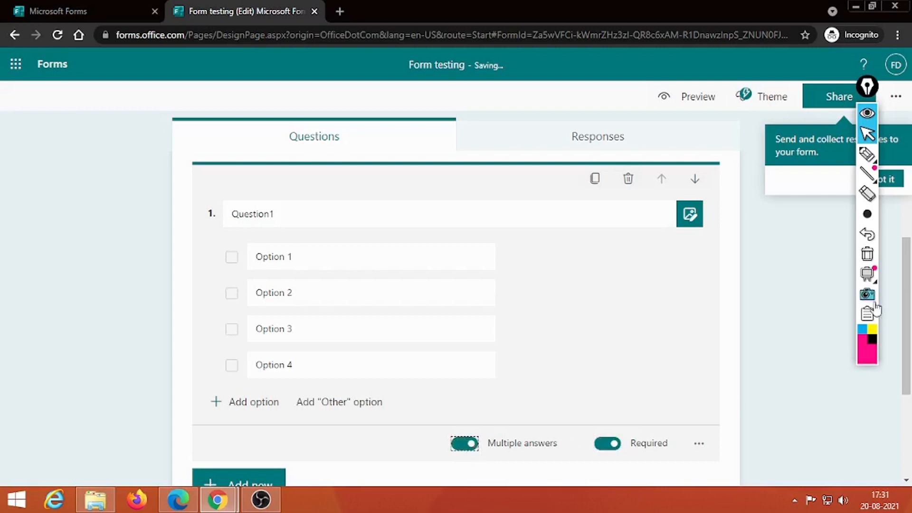
left_click_drag(907, 330, 884, 399)
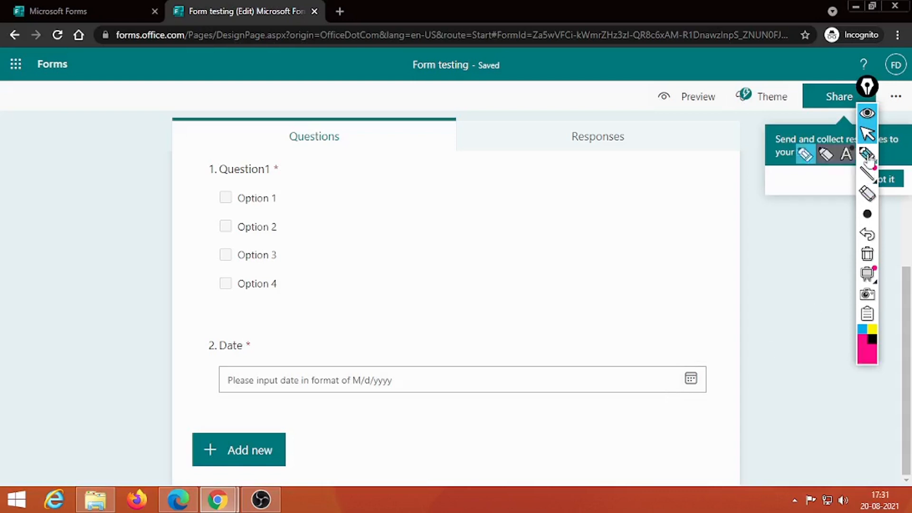
Dismiss the sharing tip, preview the form in computer and mobile layouts, then return to editing.
mouse_move(867, 87)
left_mouse_down()
mouse_move(148, 179)
mouse_move(25, 157)
left_mouse_up()
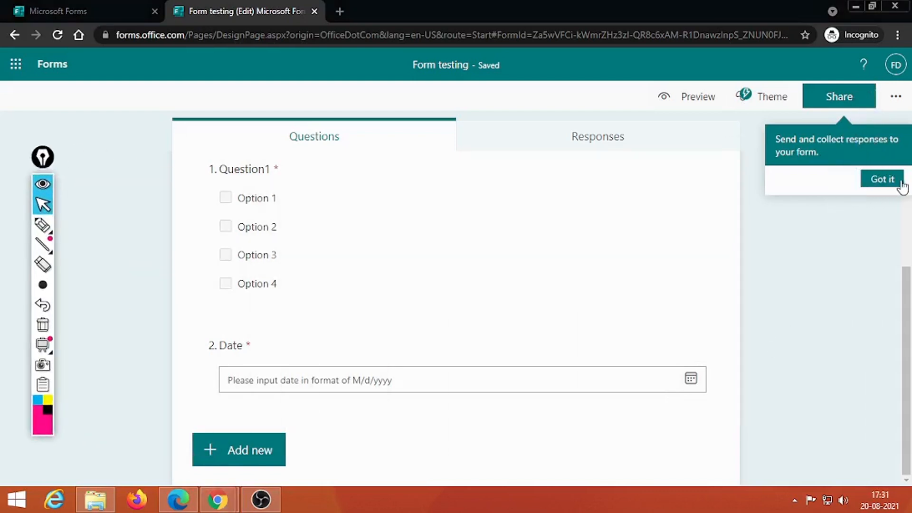
left_click(881, 179)
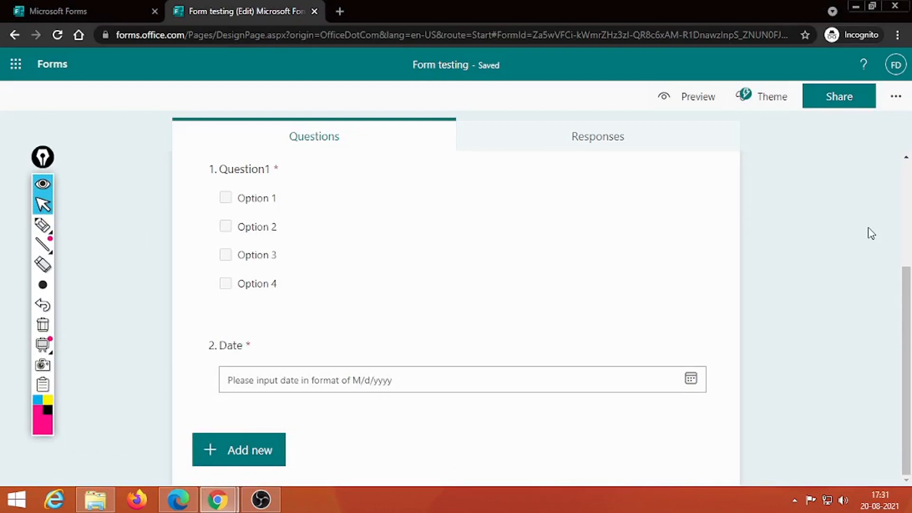
left_click(694, 98)
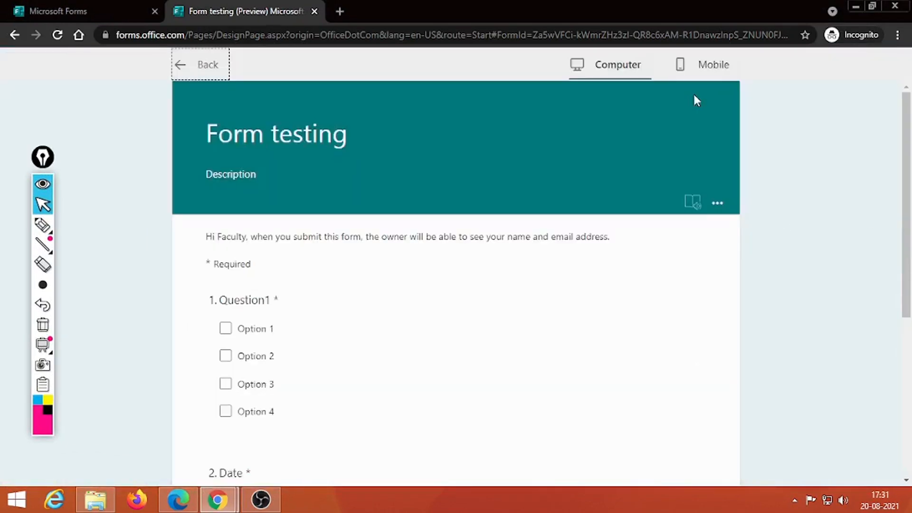
left_click_drag(902, 192, 887, 147)
left_click(711, 73)
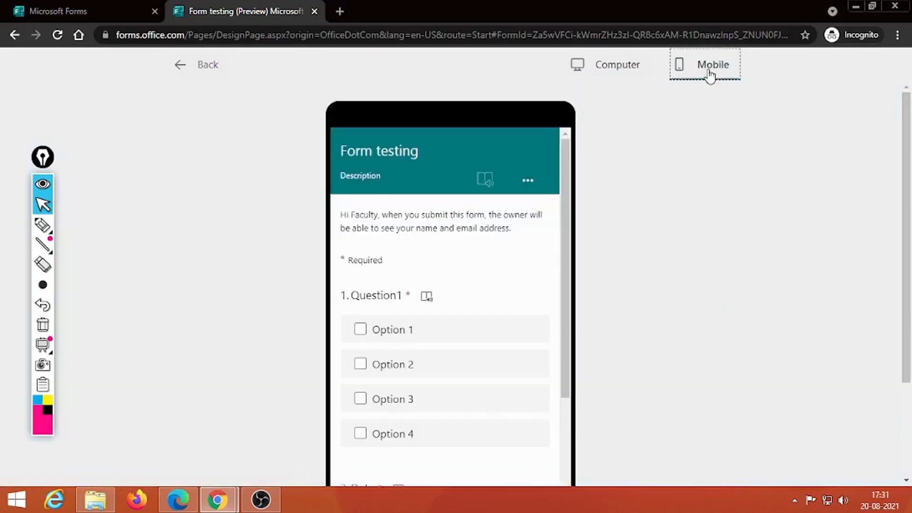
left_click(186, 66)
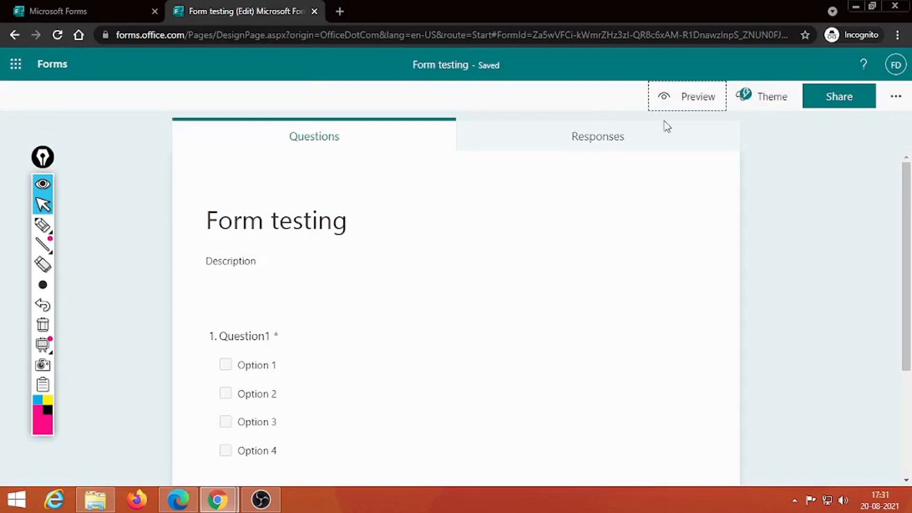
Apply the first concert-crowd photo from Theme ideas as the form's background.
left_click(772, 96)
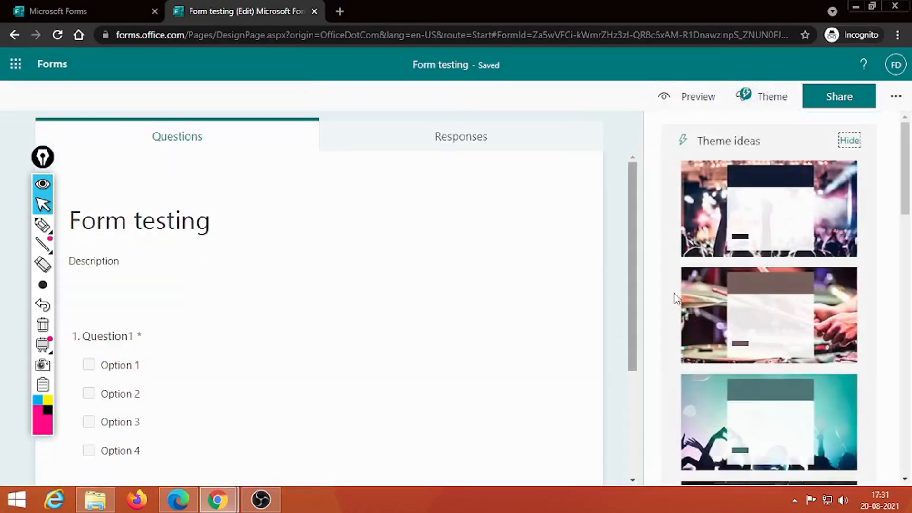
left_click(764, 232)
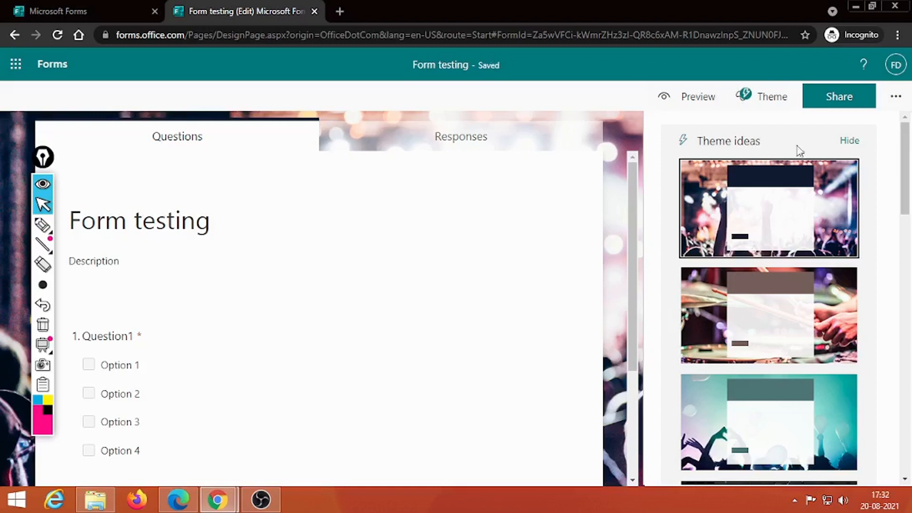
left_click(897, 97)
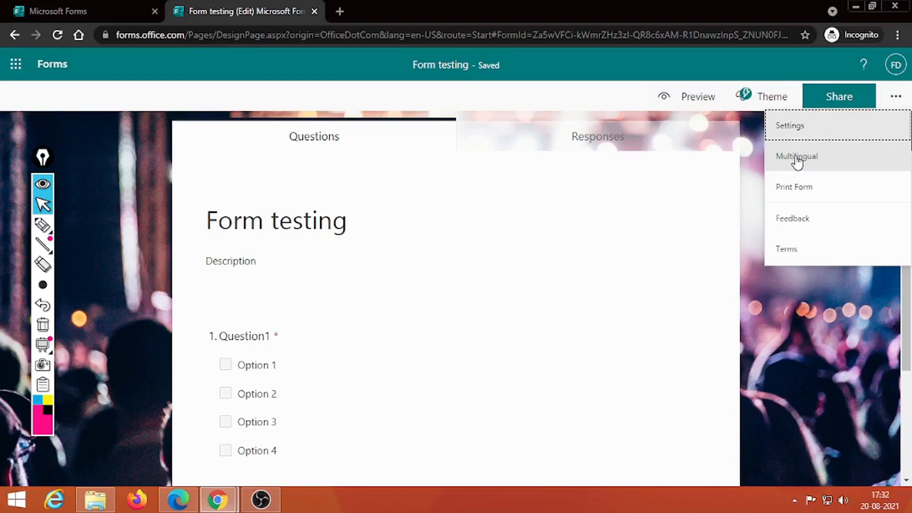
left_click(825, 193)
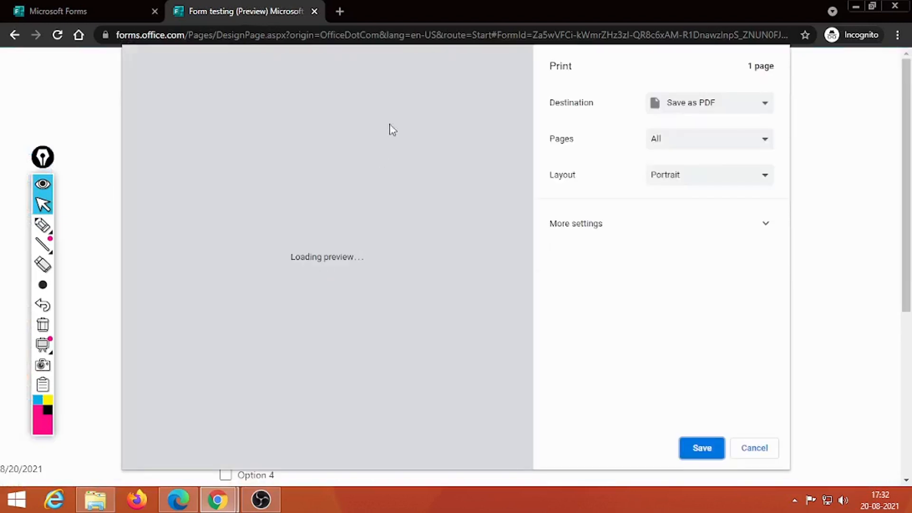
left_click(756, 449)
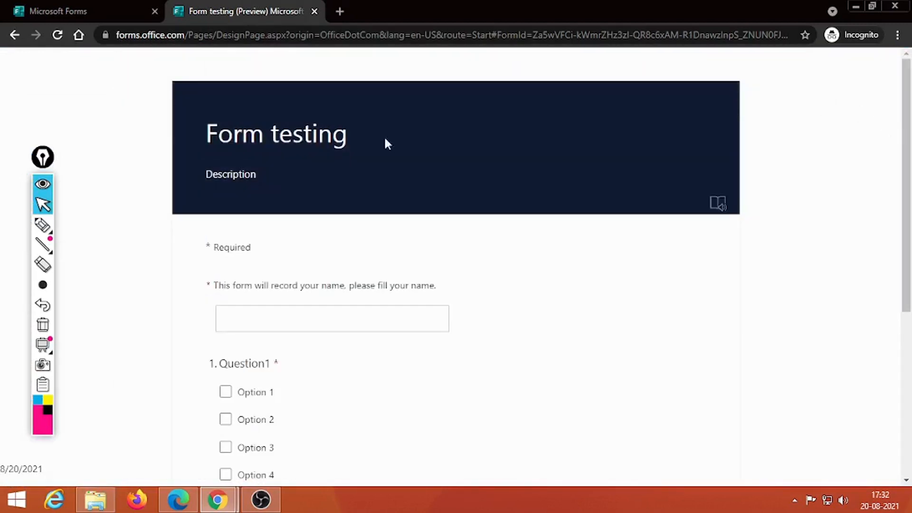
left_click_drag(903, 138, 902, 271)
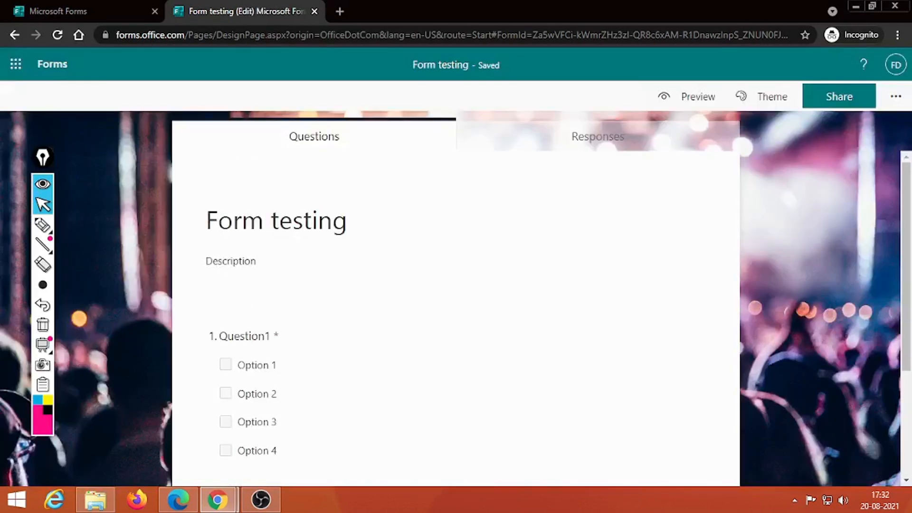
left_click(896, 97)
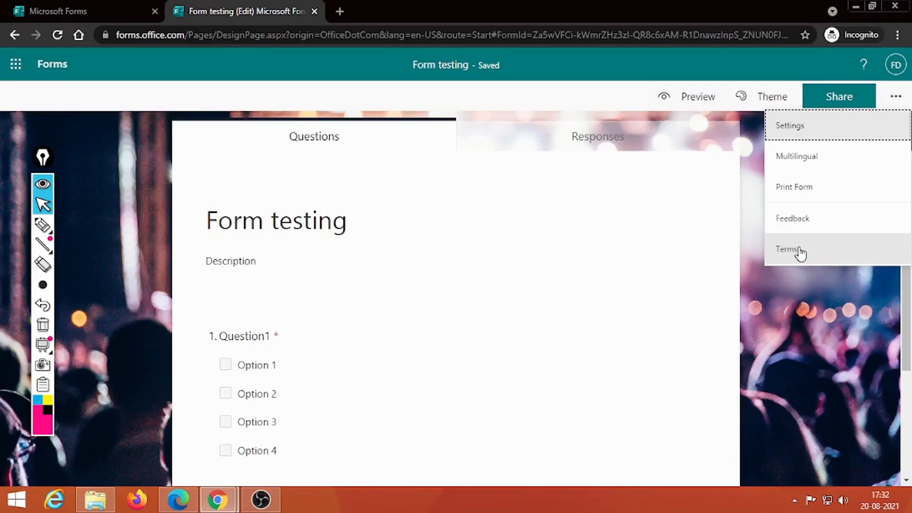
Open the Share panel and expand the who-can-respond choices.
left_click(839, 98)
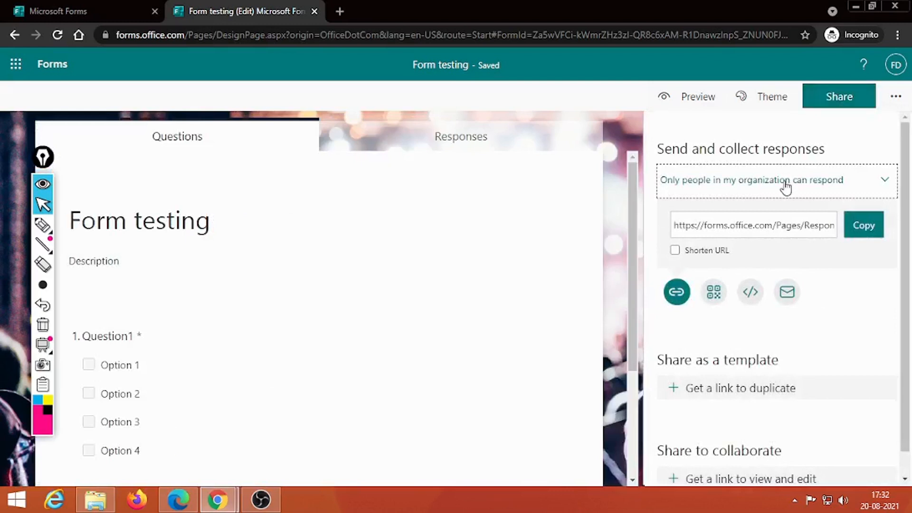
left_click(833, 184)
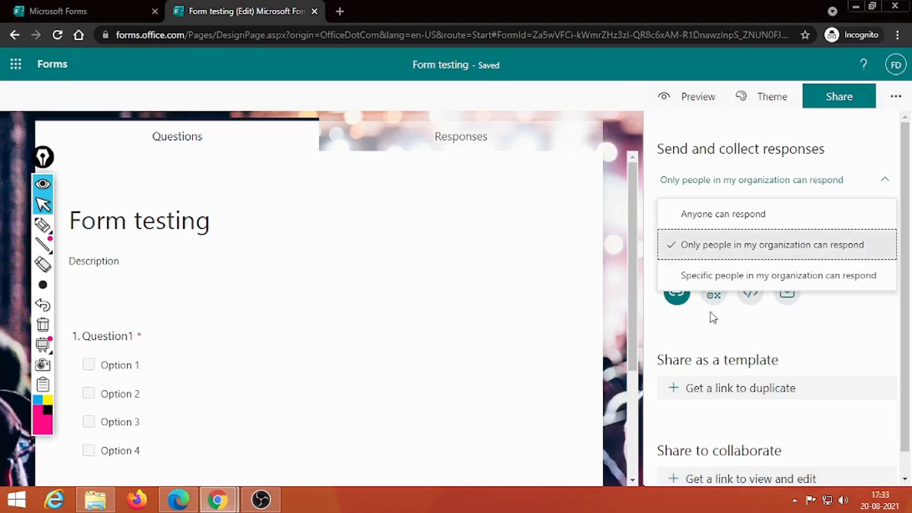
Switch the form to 'Anyone can respond' and copy its response link.
left_click(727, 284)
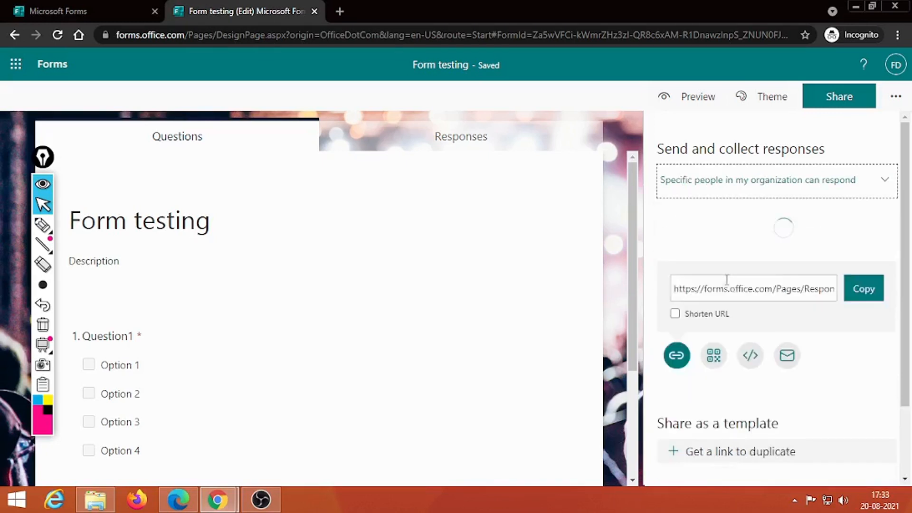
left_click(696, 210)
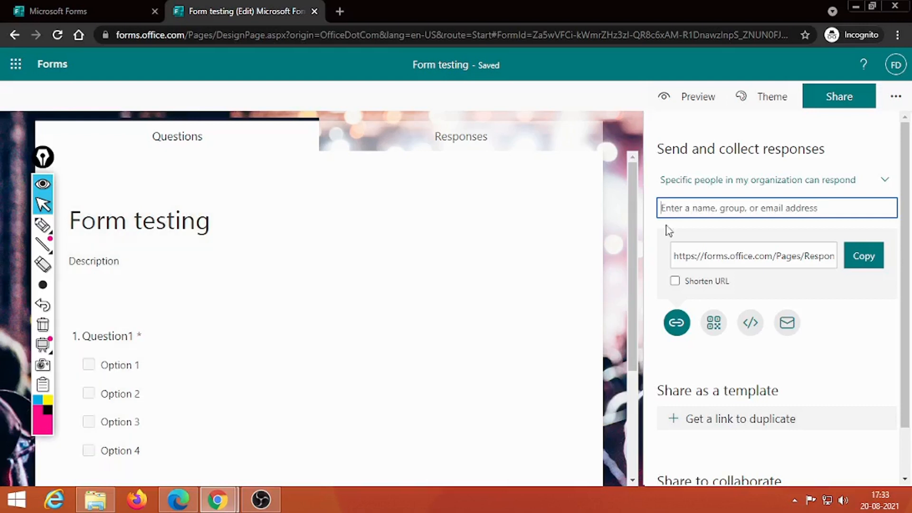
left_click(885, 183)
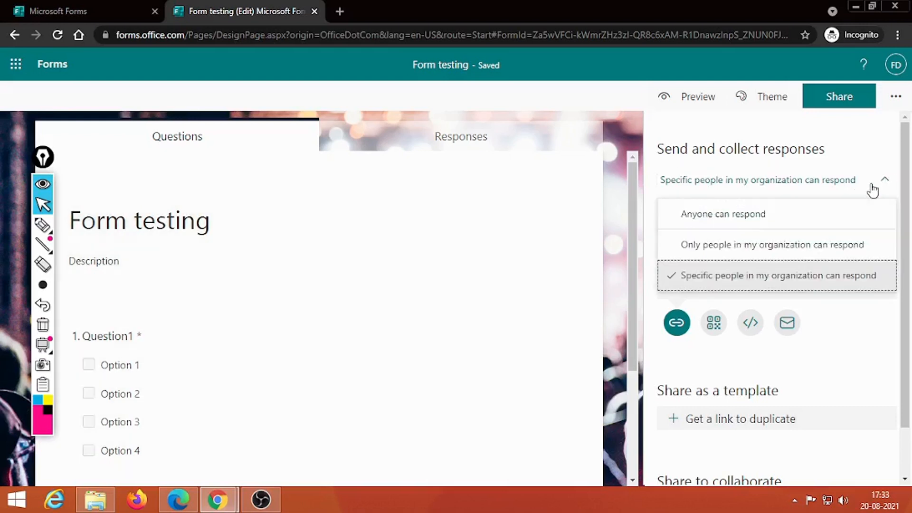
left_click(722, 216)
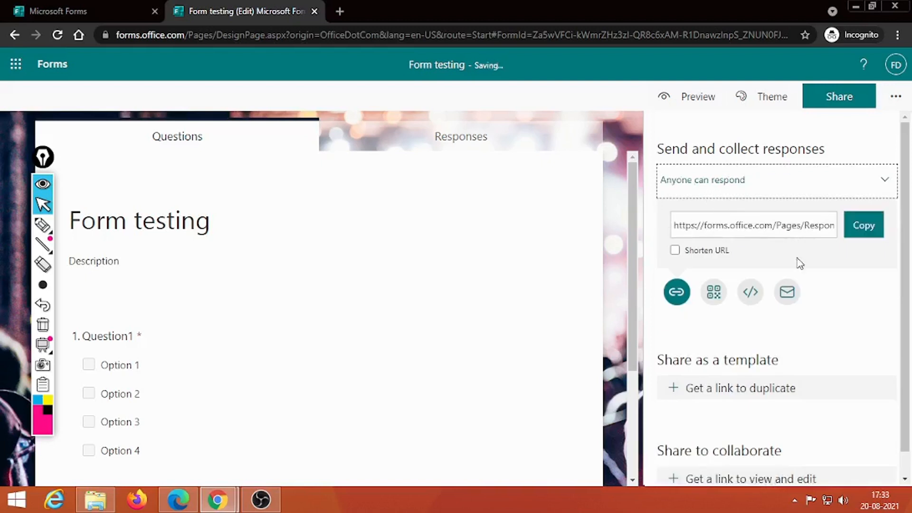
left_click(864, 231)
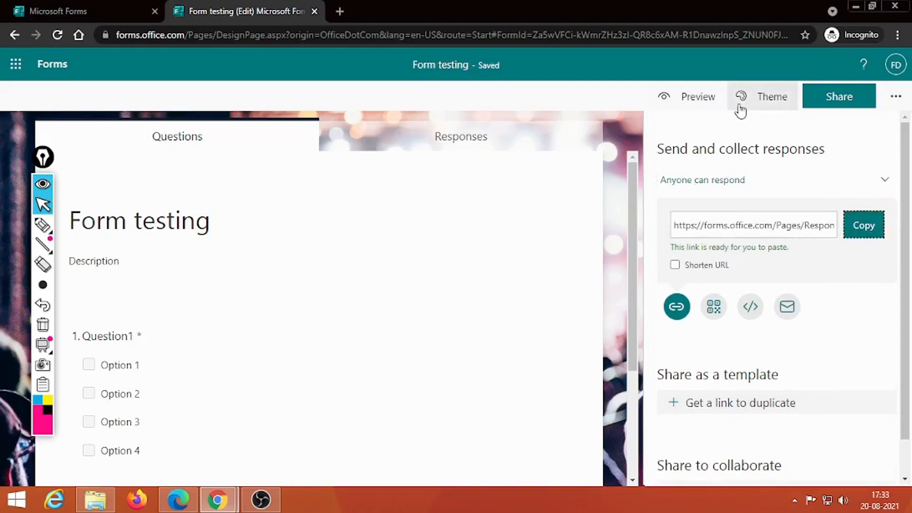
Load the copied response link in Edge, review the Form testing page, then return to Chrome.
left_click(180, 499)
left_click(243, 35)
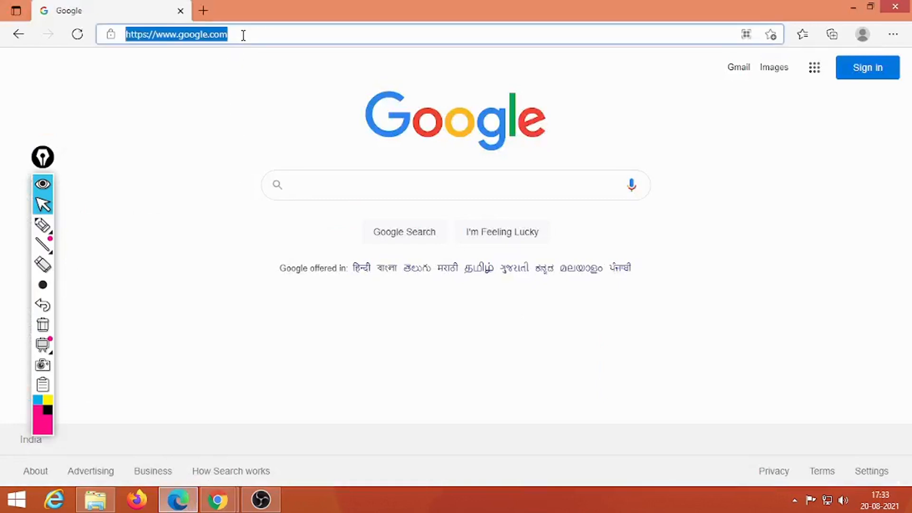
key("ctrl+v")
key("Return")
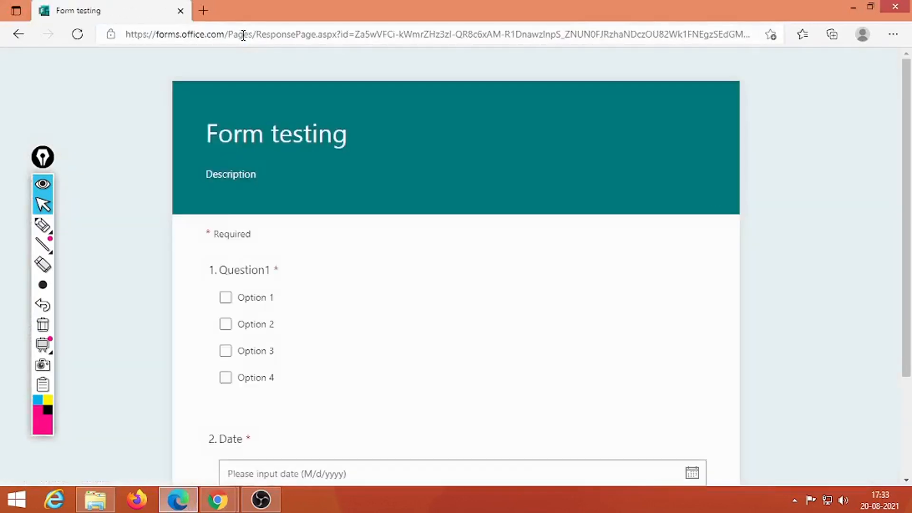
scroll(310, 228, "down", 3)
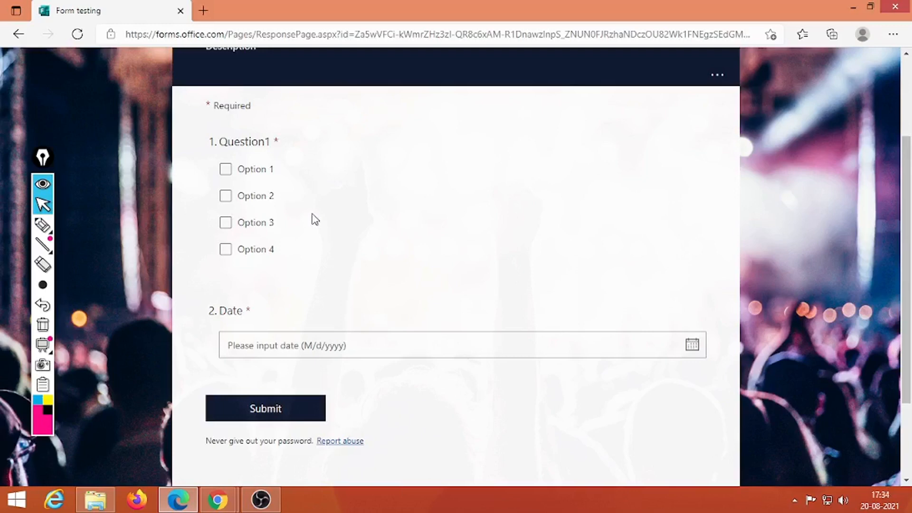
mouse_move(218, 499)
left_click(292, 430)
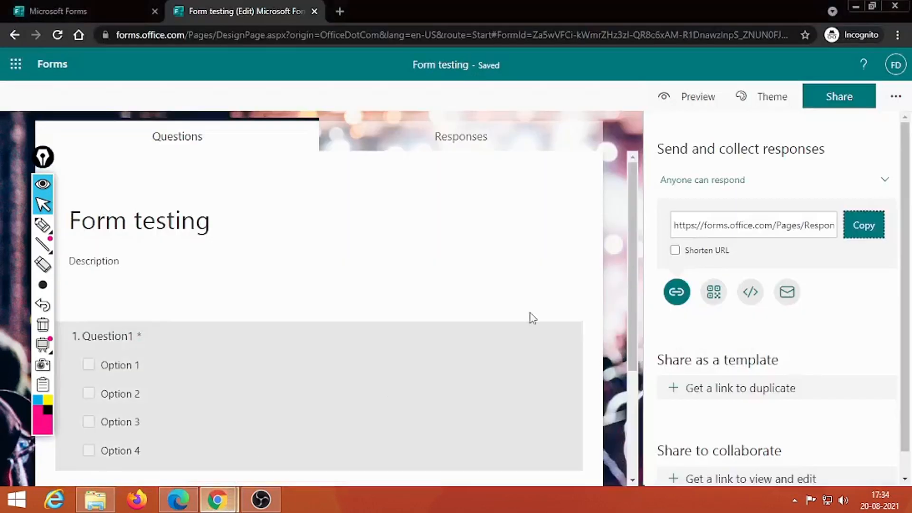
Limit responses to people in the organization, recopy the link, and open a new Edge tab.
scroll(905, 204, "down", 1)
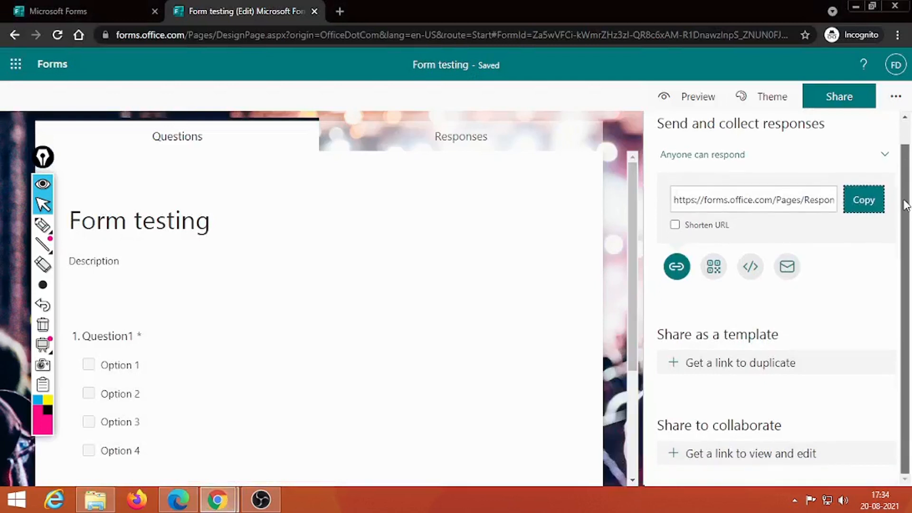
scroll(905, 205, "up", 1)
left_click(884, 179)
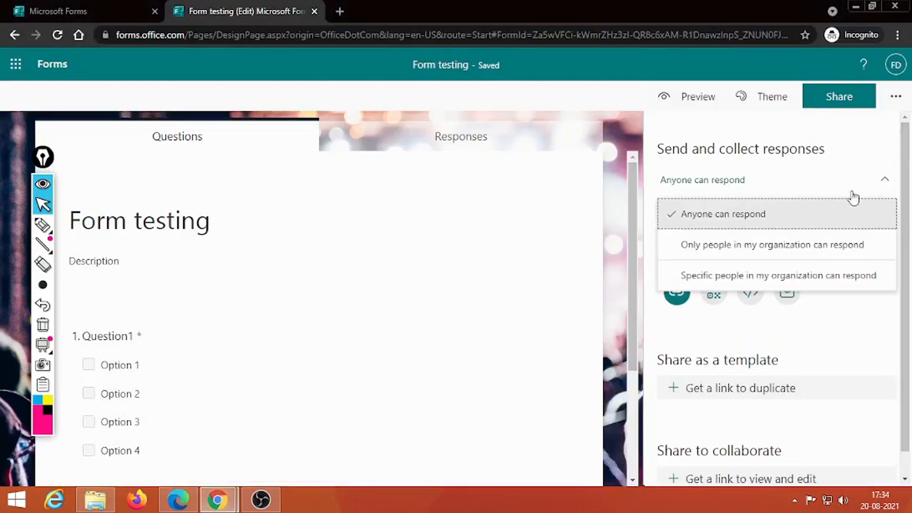
left_click(761, 249)
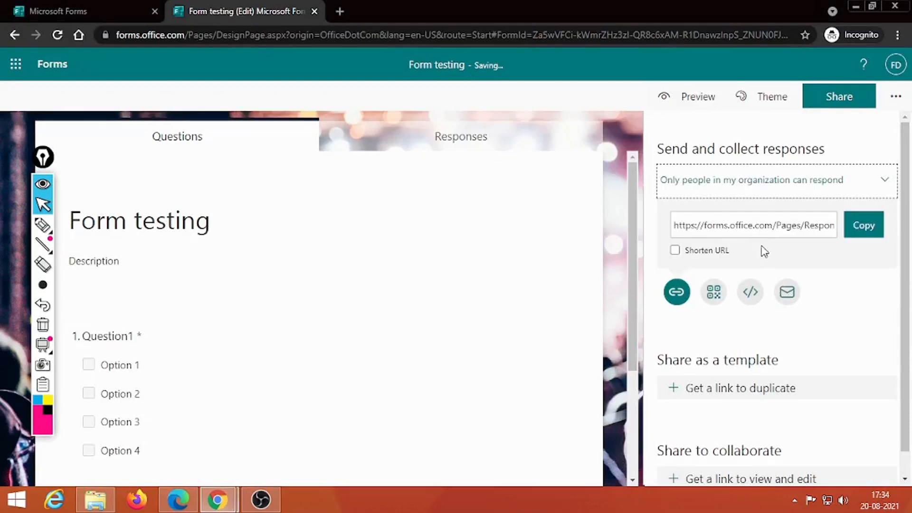
left_click(862, 225)
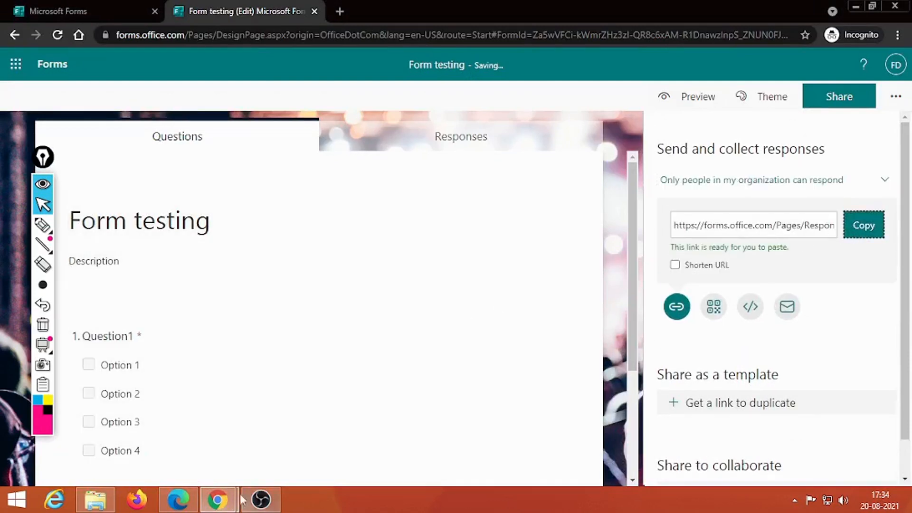
left_click(179, 499)
left_click(203, 12)
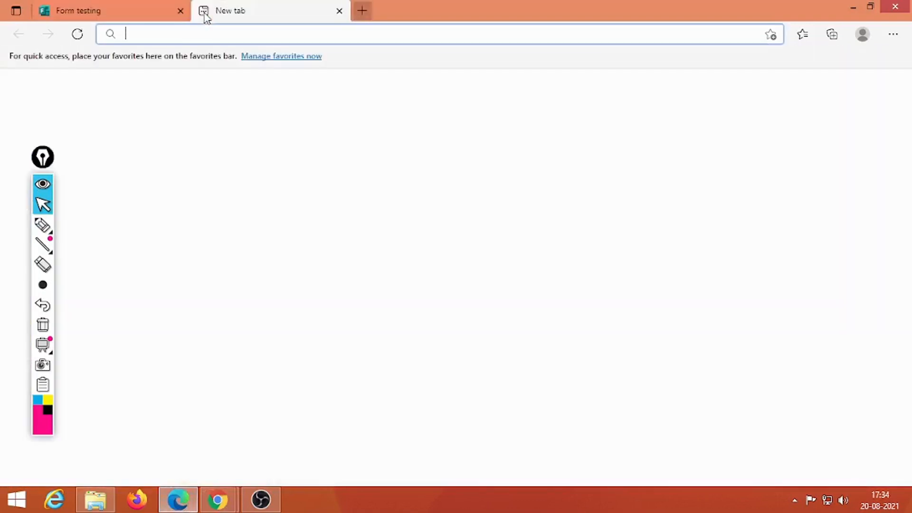
Load the response link in Edge and sign in with the student account, declining to stay signed in.
key("ctrl+v")
key("Return")
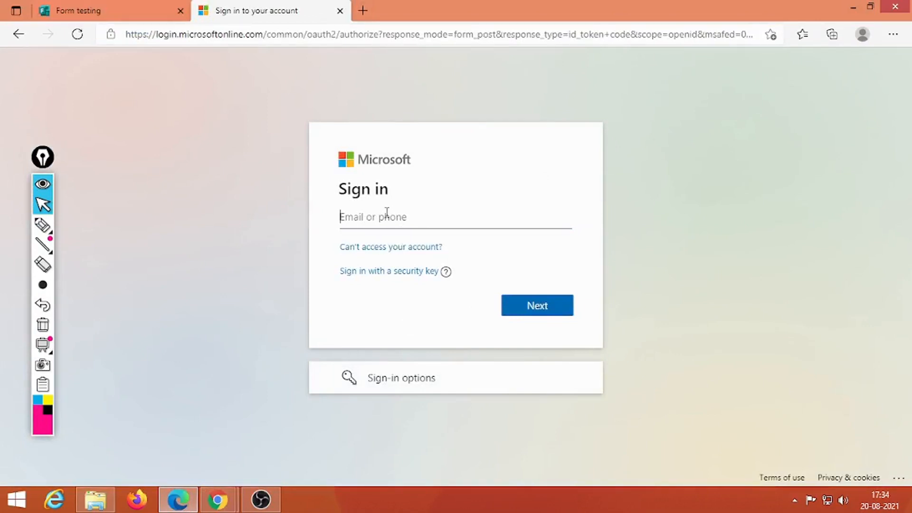
left_click(547, 315)
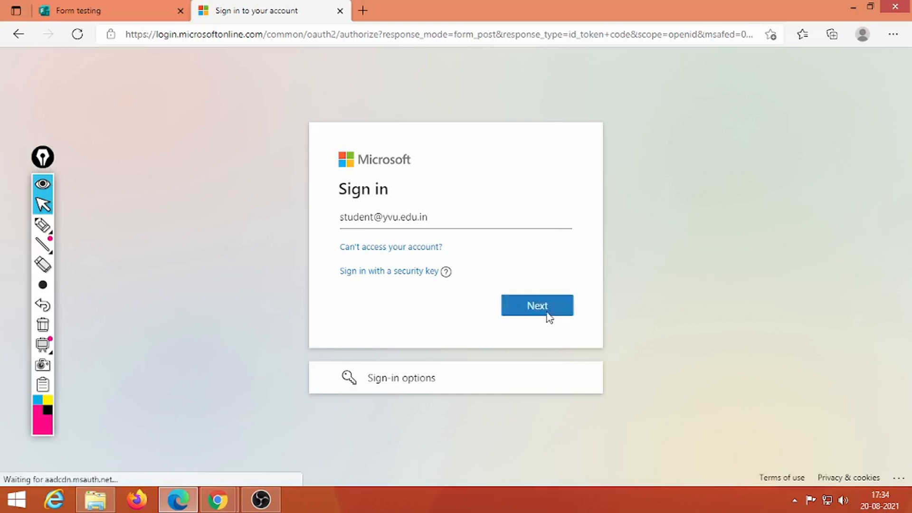
type("•••")
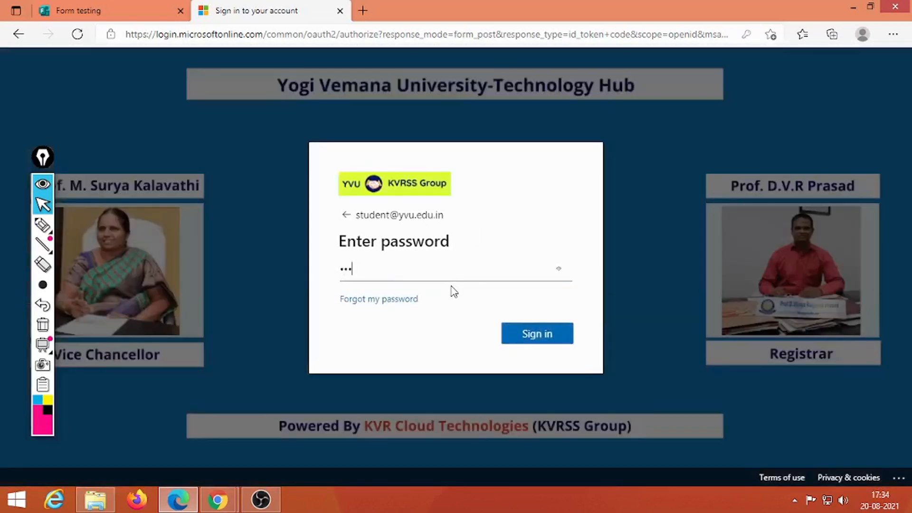
type("••••••••••••")
key("Return")
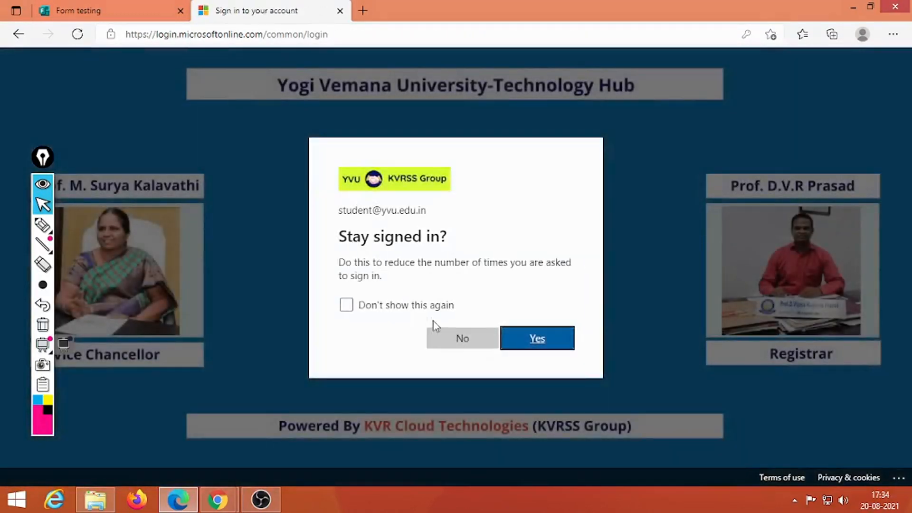
left_click(448, 336)
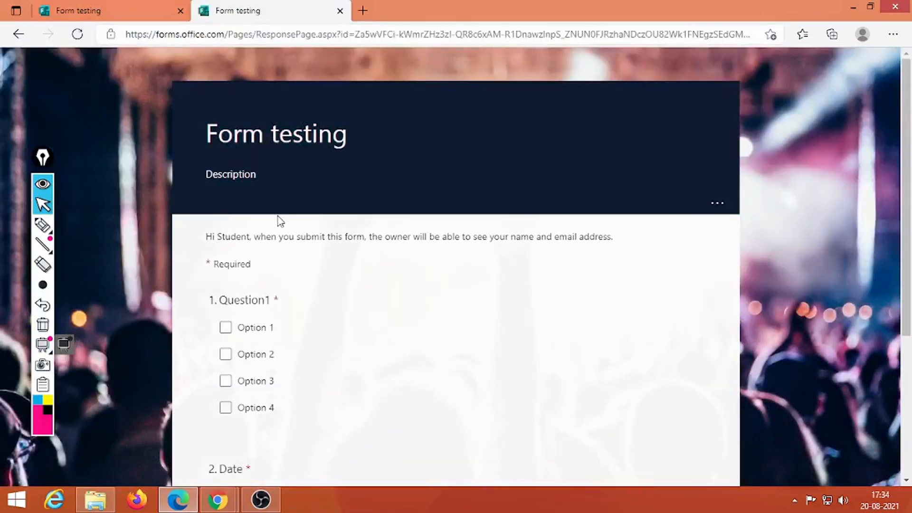
Compare the two Form testing tabs, then open the who-can-respond choices in the Chrome editor.
left_click(75, 11)
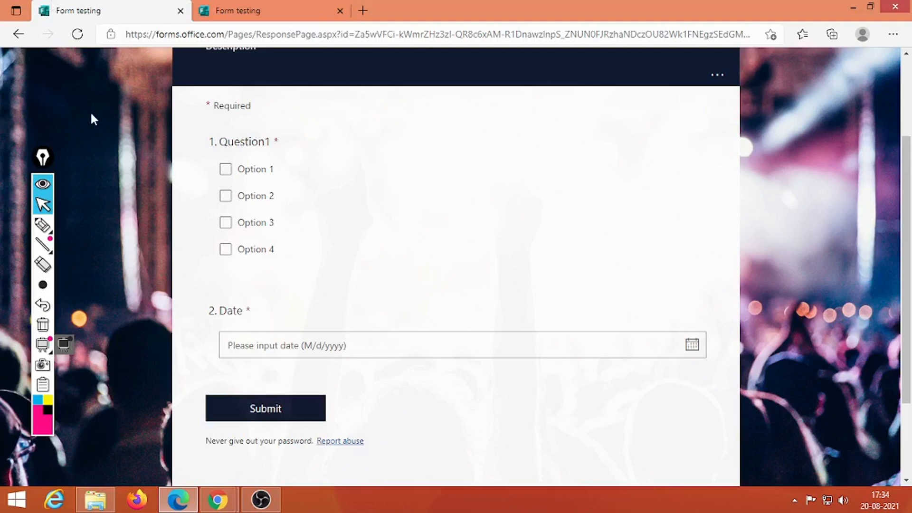
left_click(261, 10)
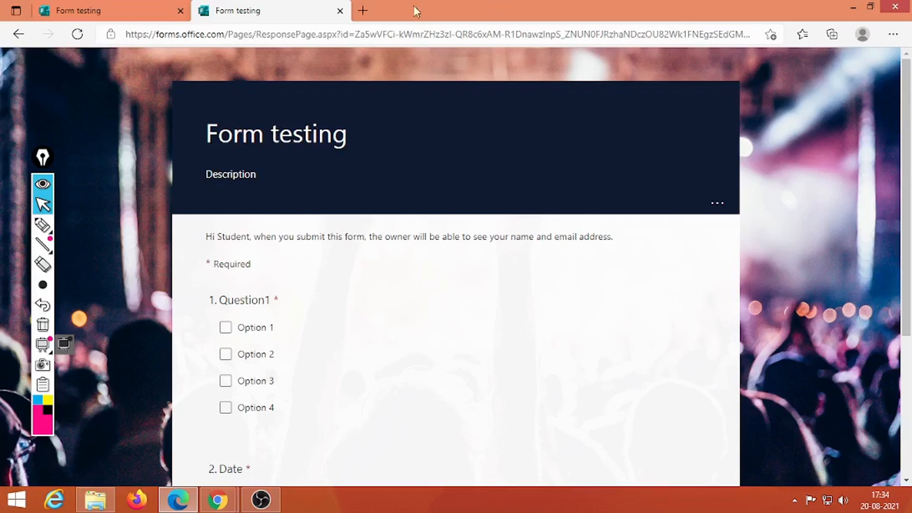
left_click(363, 11)
mouse_move(218, 499)
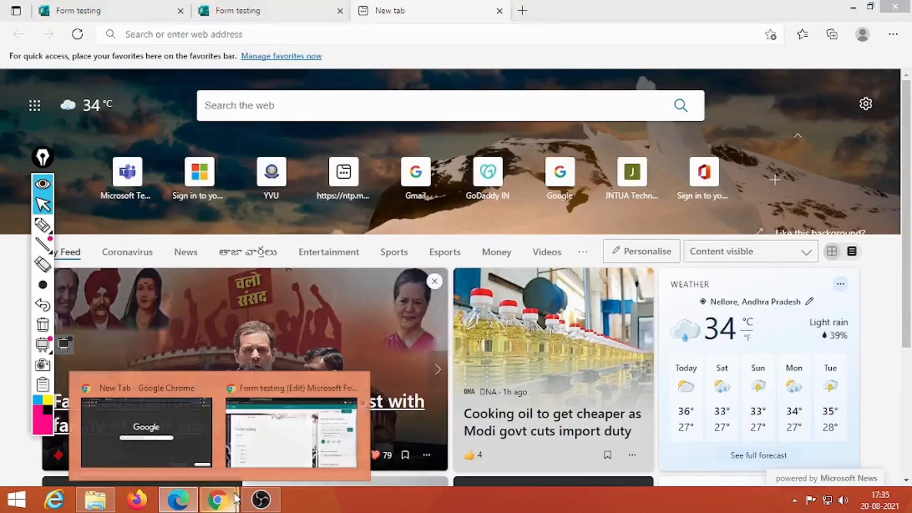
left_click(292, 427)
left_click(864, 179)
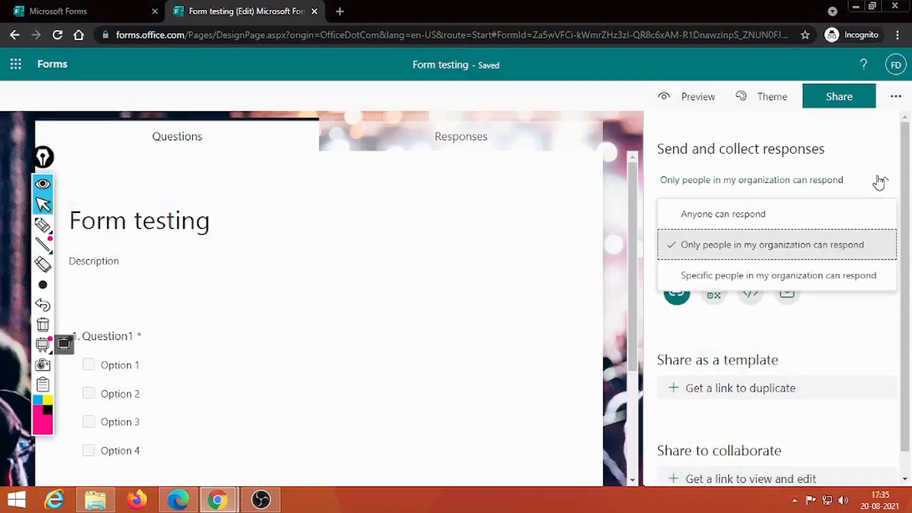
Restrict responses to specific people, add the test 1 account found by searching 'test', and copy the link.
left_click(813, 280)
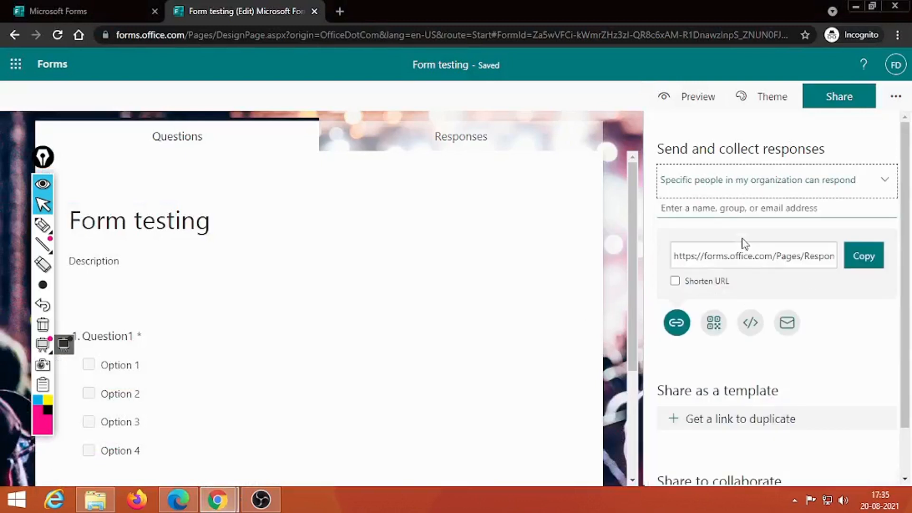
left_click(736, 209)
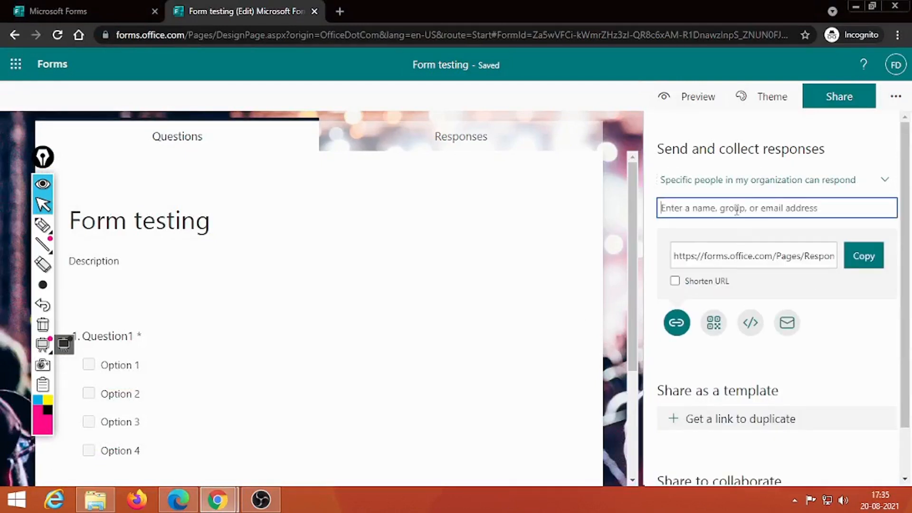
type("demo@")
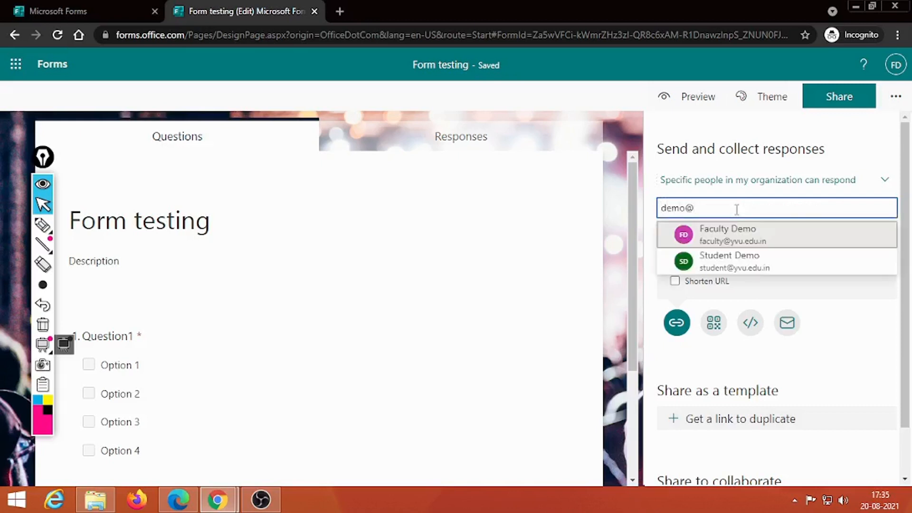
key("BackSpace")
key("BackSpace")
key("BackSpace")
key("BackSpace")
key("BackSpace")
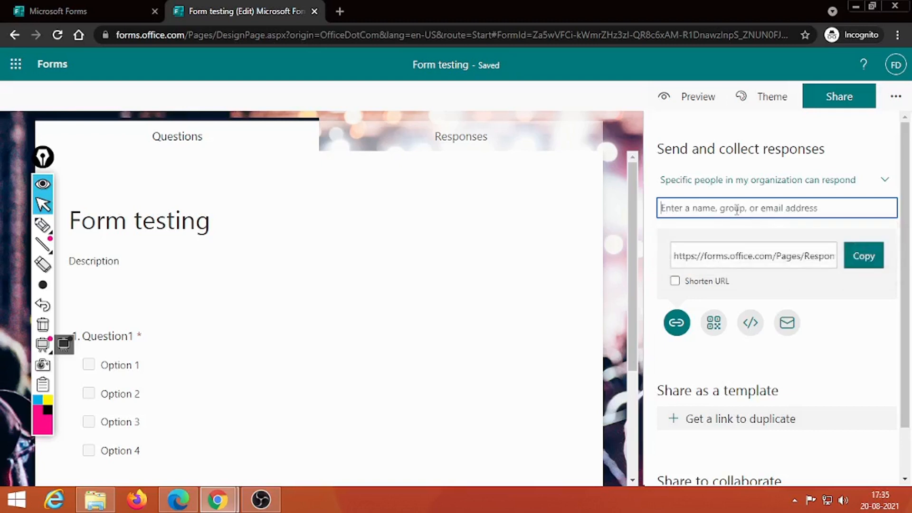
type("test")
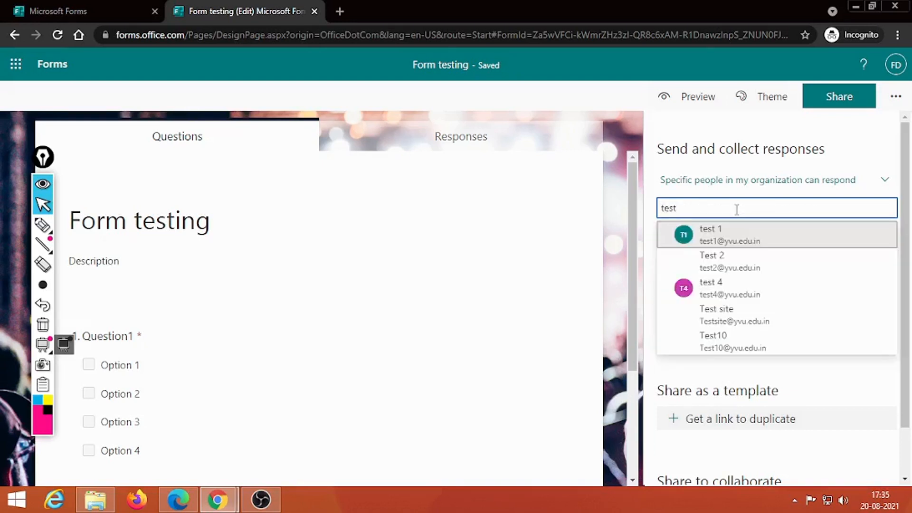
left_click(727, 232)
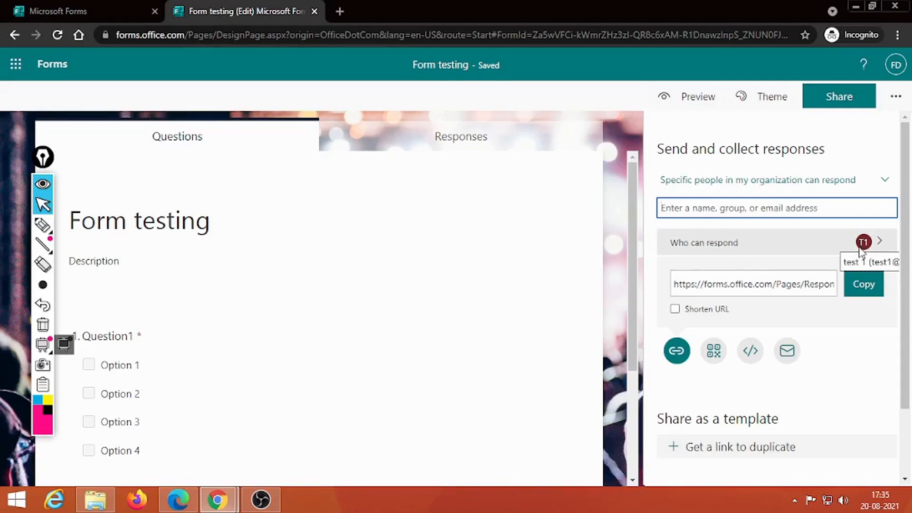
left_click(864, 285)
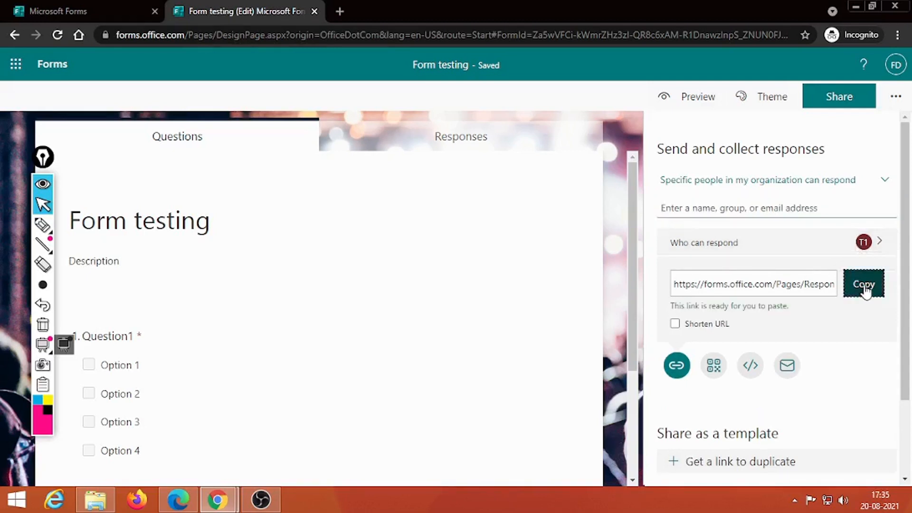
left_click(176, 500)
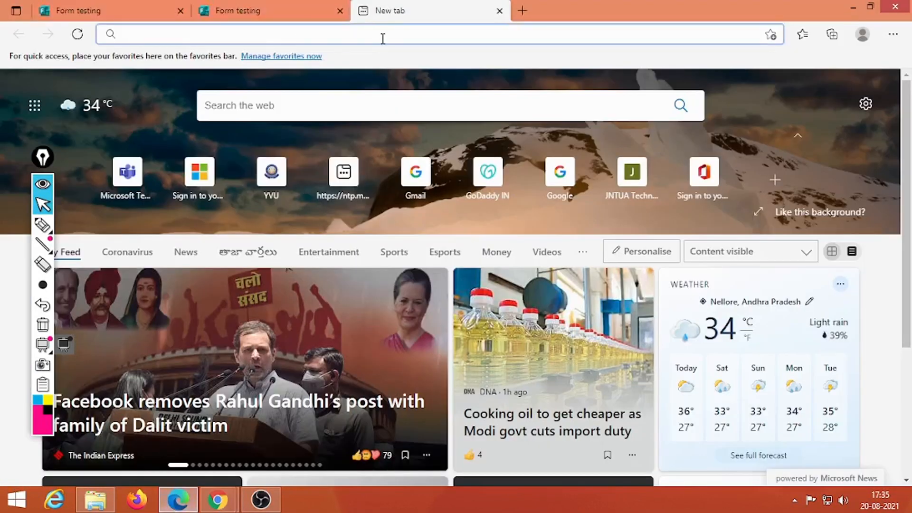
Open the specific-people link in Edge to see the student's no-permission message, then return to Chrome.
key("ctrl+v")
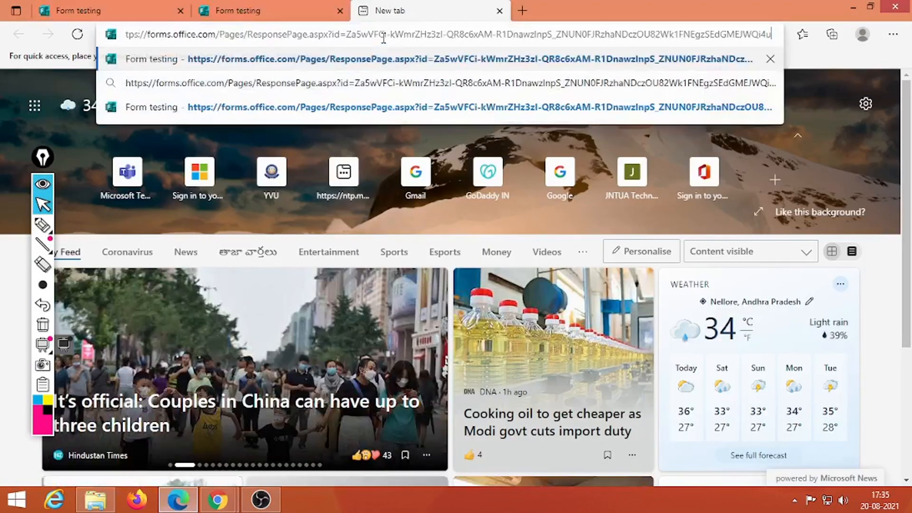
key("Return")
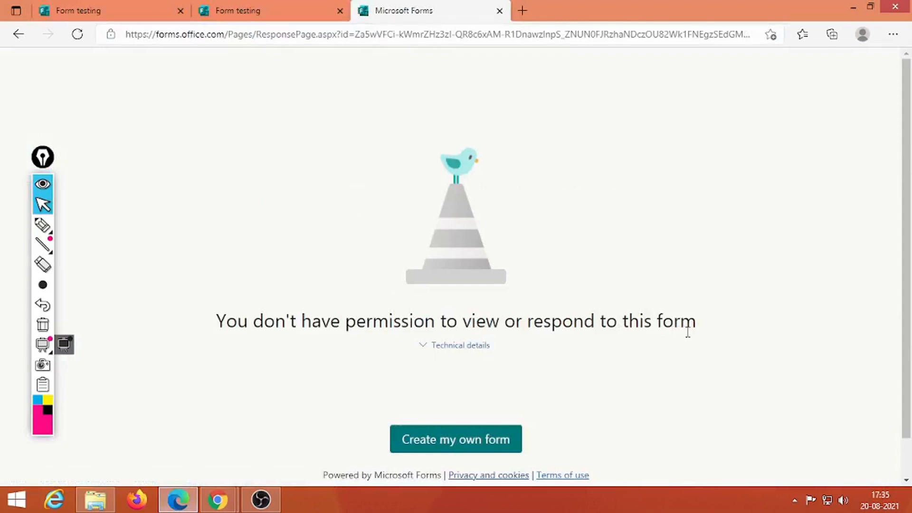
left_click(244, 9)
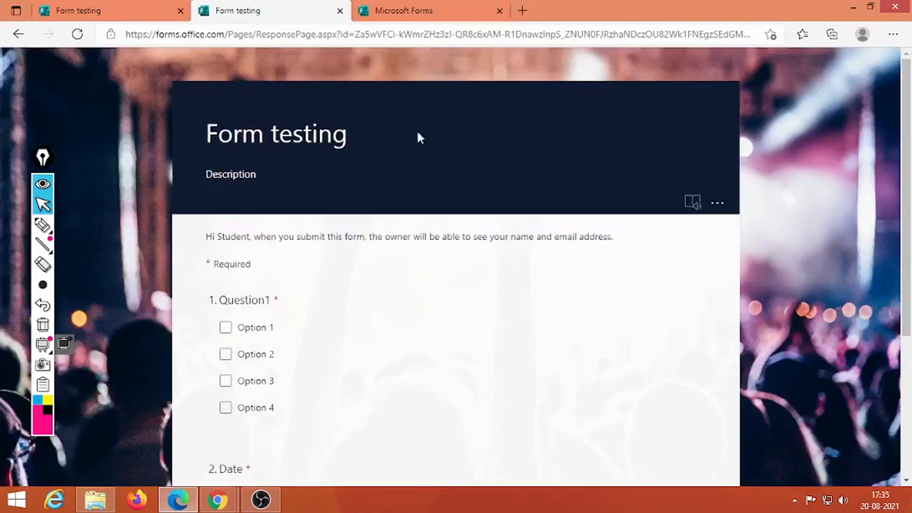
left_click(396, 10)
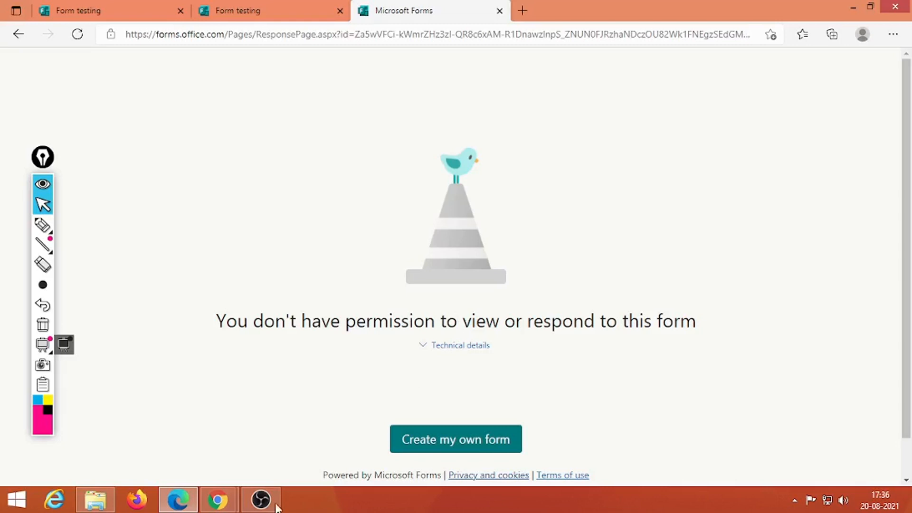
mouse_move(217, 499)
left_click(248, 430)
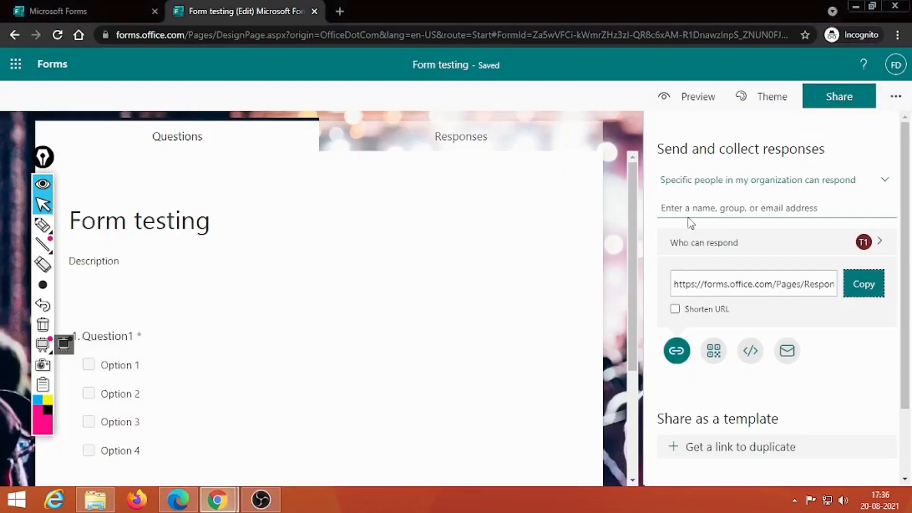
Set responses back to people in the organization, confirm removing the specified people, and copy the link.
left_click(706, 181)
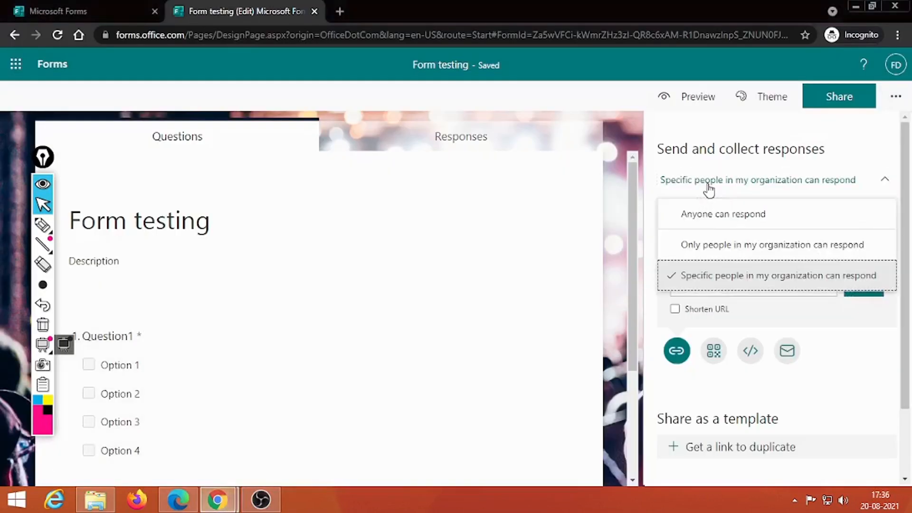
left_click(708, 246)
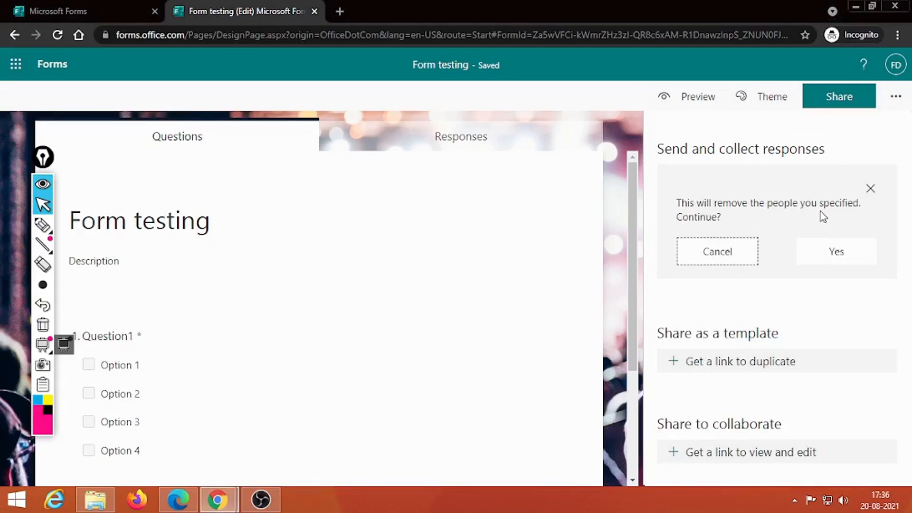
left_click(842, 257)
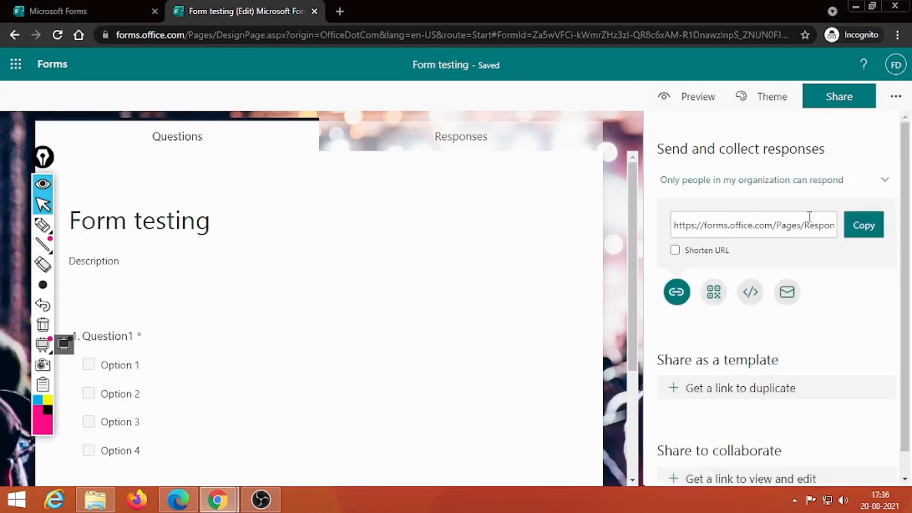
left_click(846, 226)
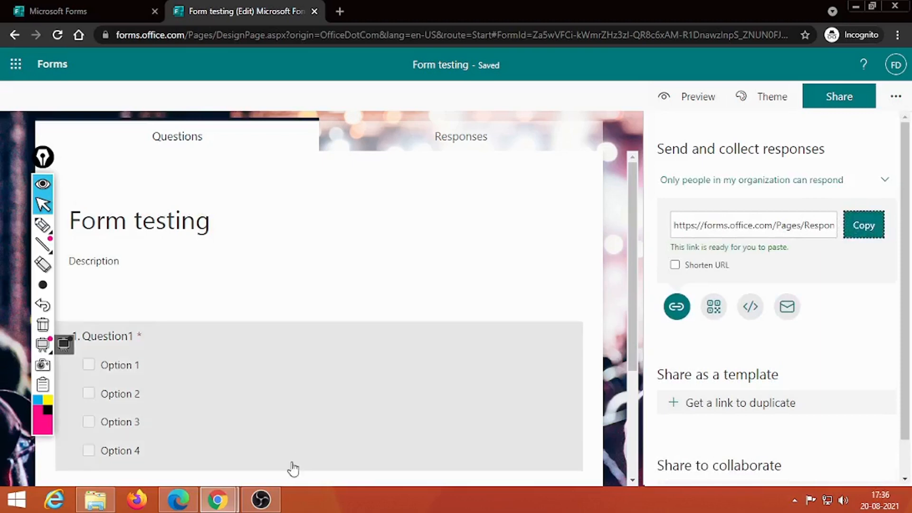
Close the preview, refresh the student's Edge tab so the form loads, then return to Chrome.
mouse_move(218, 499)
left_click(269, 439)
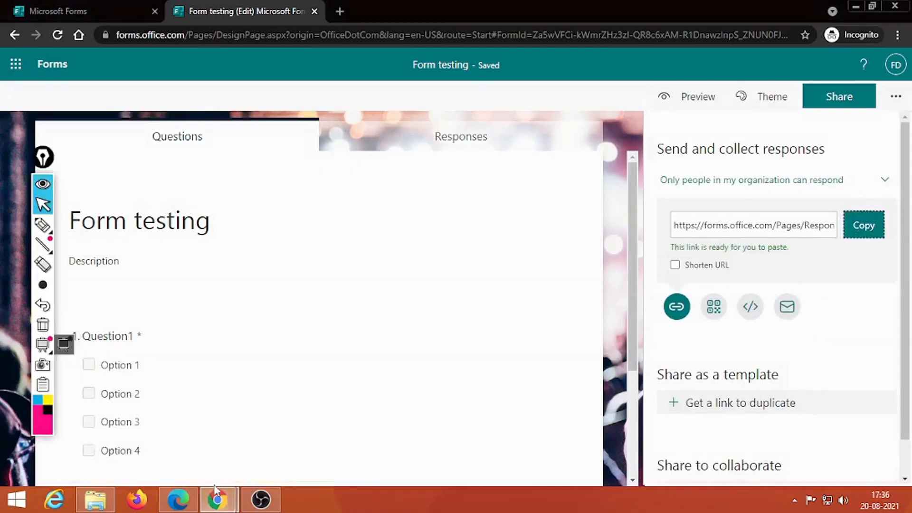
left_click(184, 503)
left_click(77, 34)
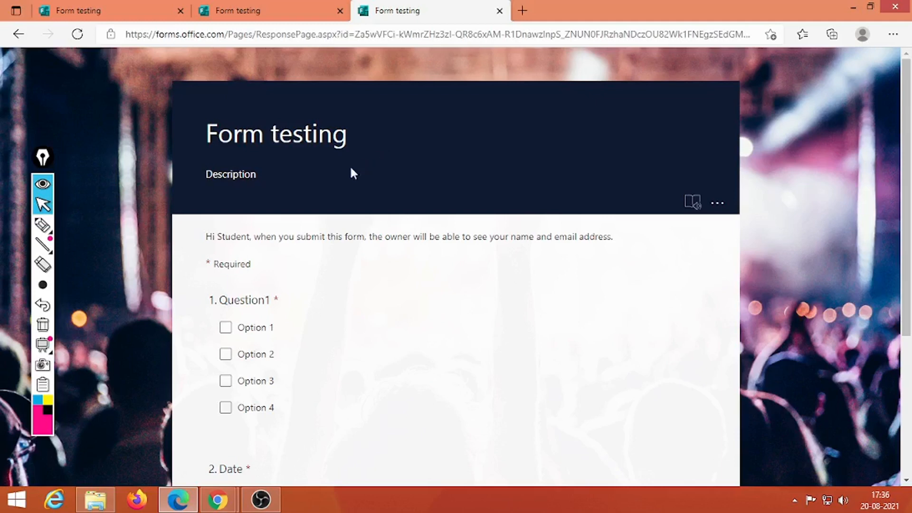
mouse_move(217, 499)
left_click(271, 463)
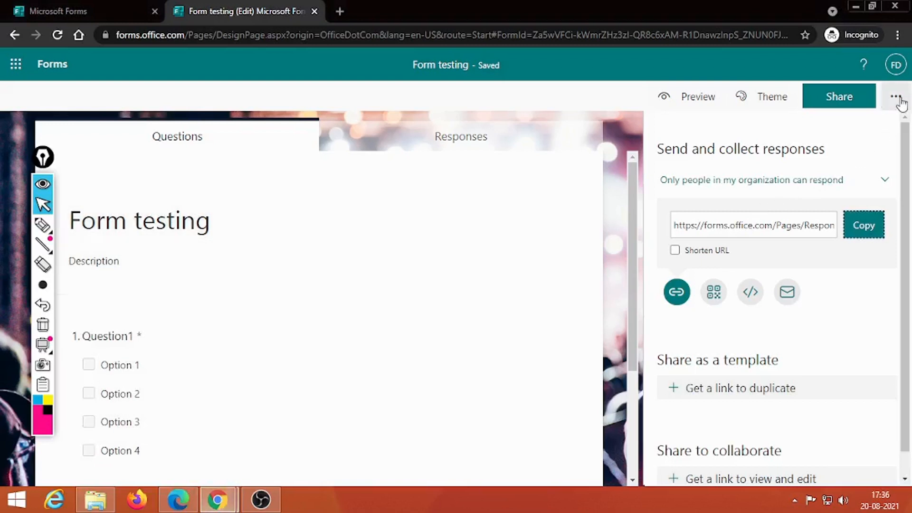
Circle the '...' More options button with the on-screen highlighter for viewers, then clear the markup.
left_click(899, 100)
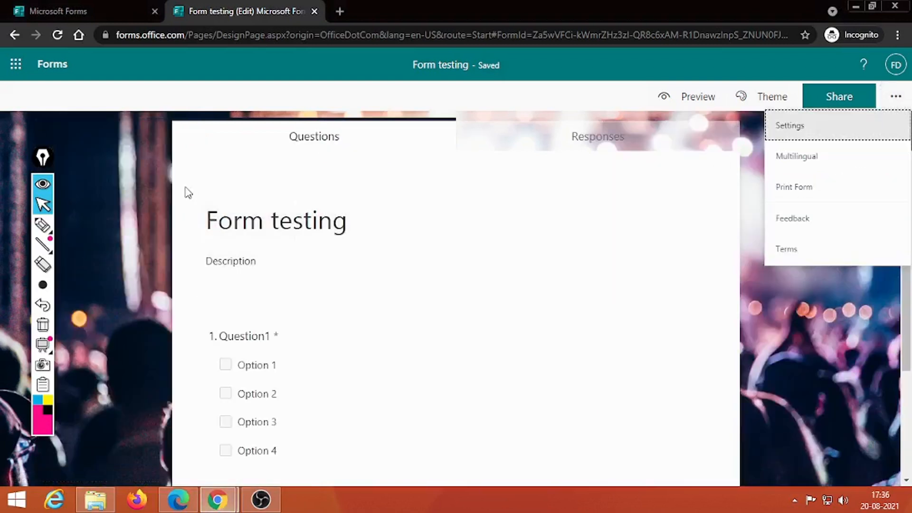
left_click(62, 224)
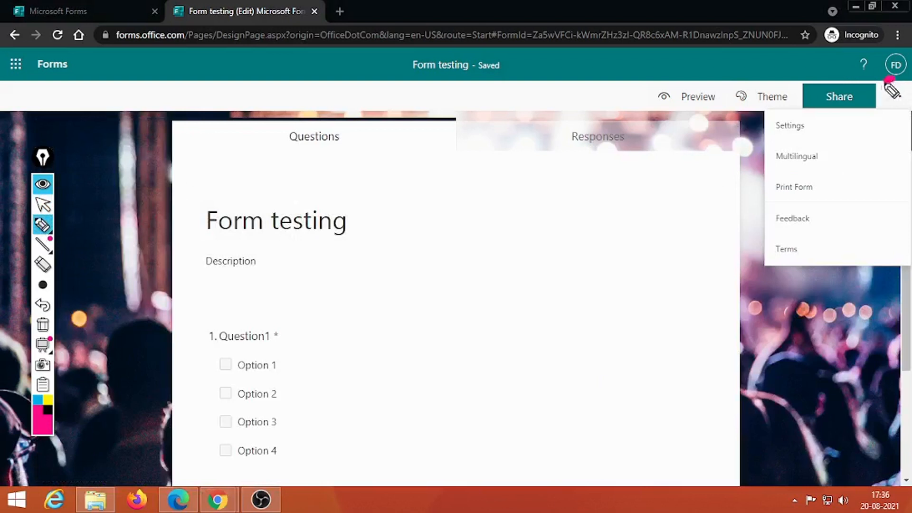
mouse_move(889, 80)
left_mouse_down()
mouse_move(878, 105)
mouse_move(891, 80)
left_mouse_up()
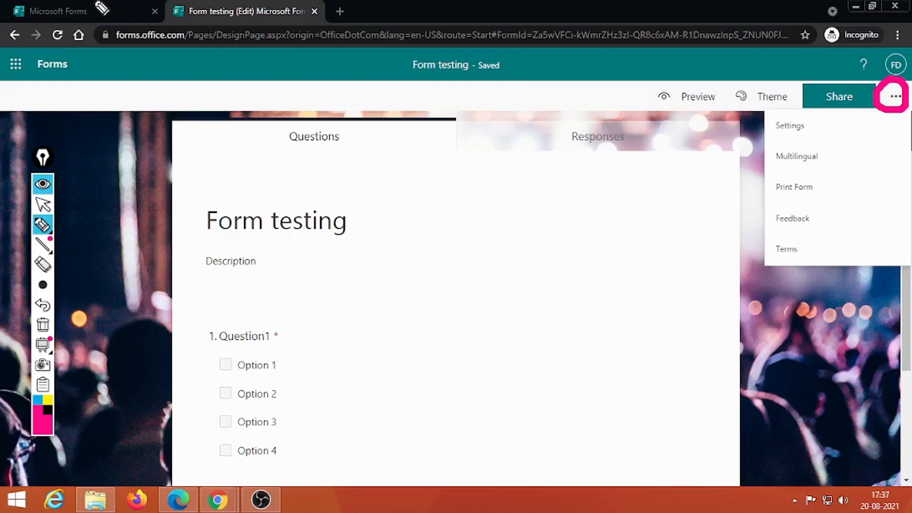
left_click(43, 325)
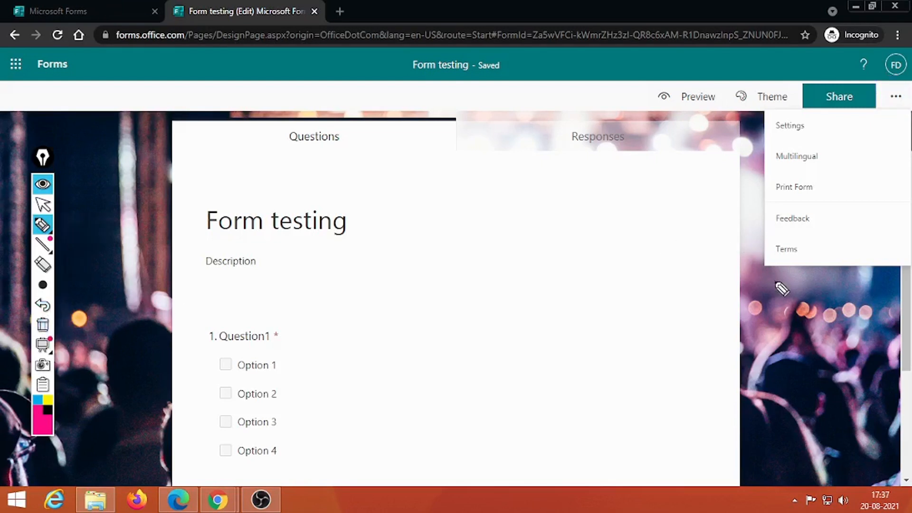
left_click(43, 204)
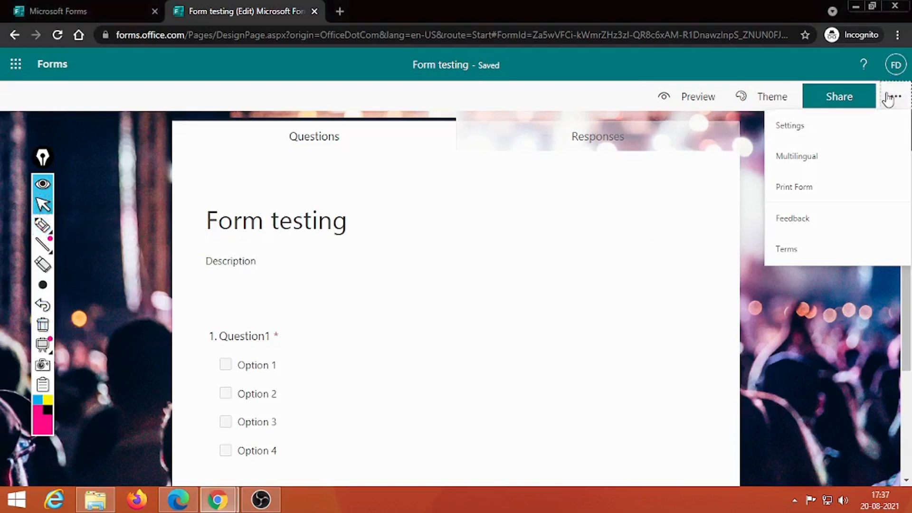
Open the form's Settings from the More options menu.
left_click(895, 97)
left_click(897, 100)
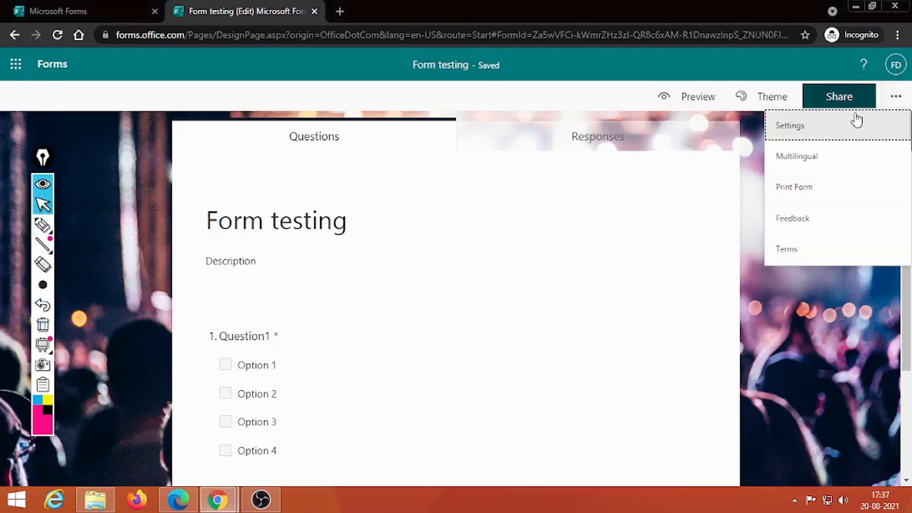
left_click(804, 127)
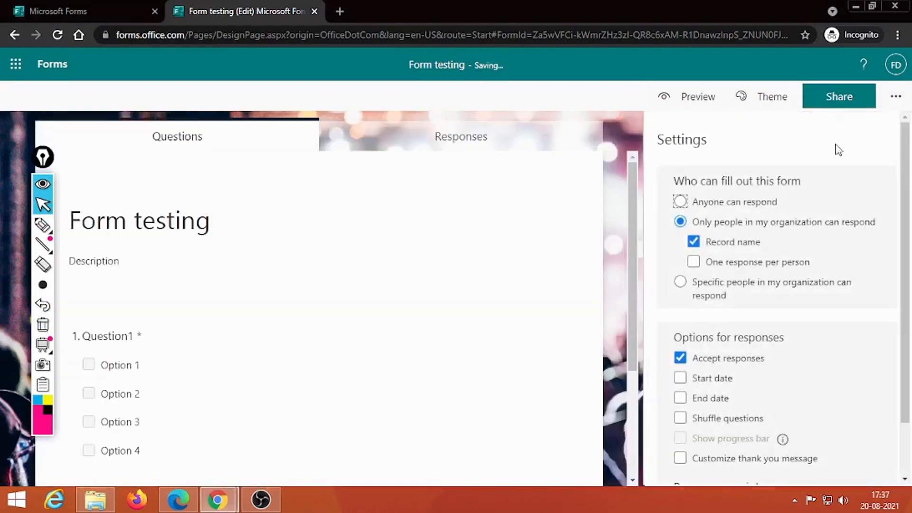
Leave 'One response per person' off and enable a Start date of 8/20/2021 at 6:00 PM.
scroll(909, 174, "down", 1)
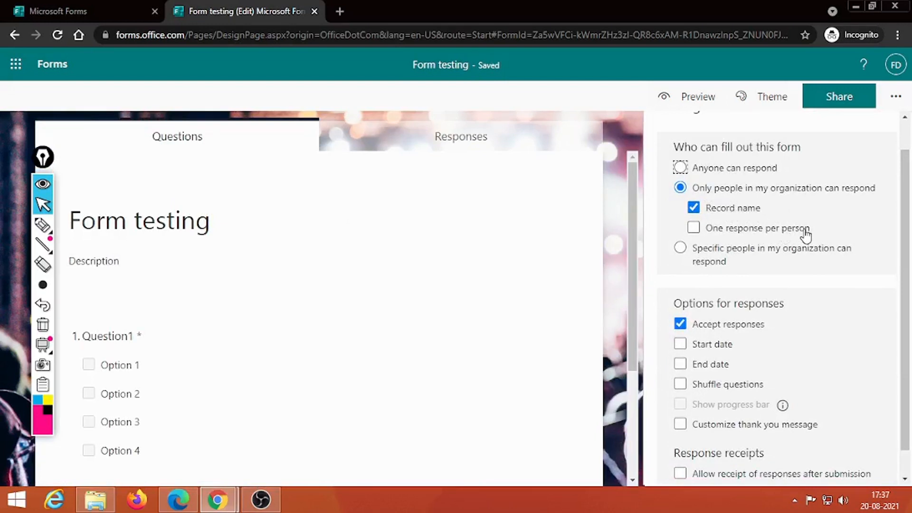
left_click(712, 231)
left_click(697, 232)
scroll(905, 195, "down", 1)
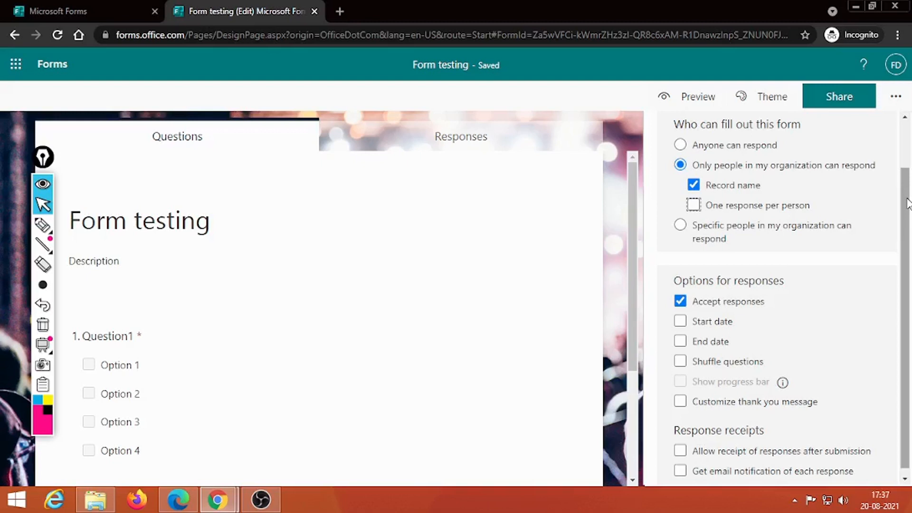
scroll(908, 203, "down", 1)
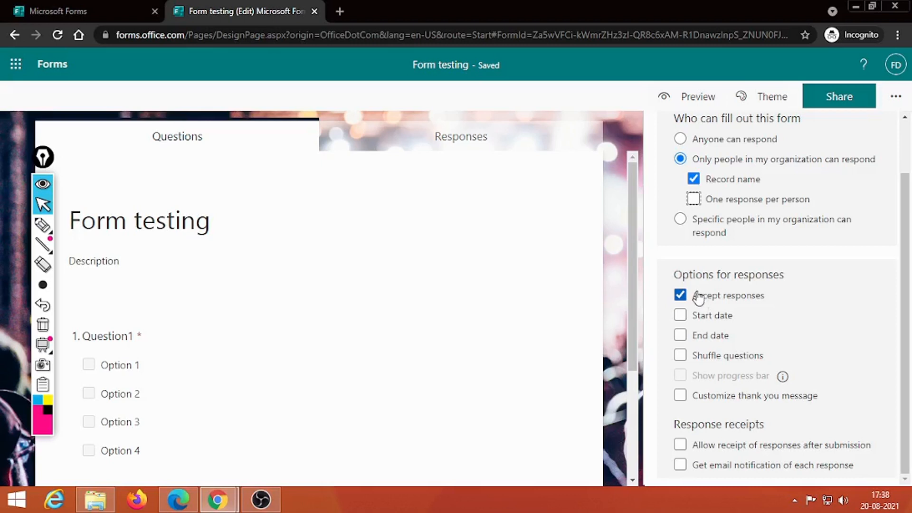
left_click(703, 318)
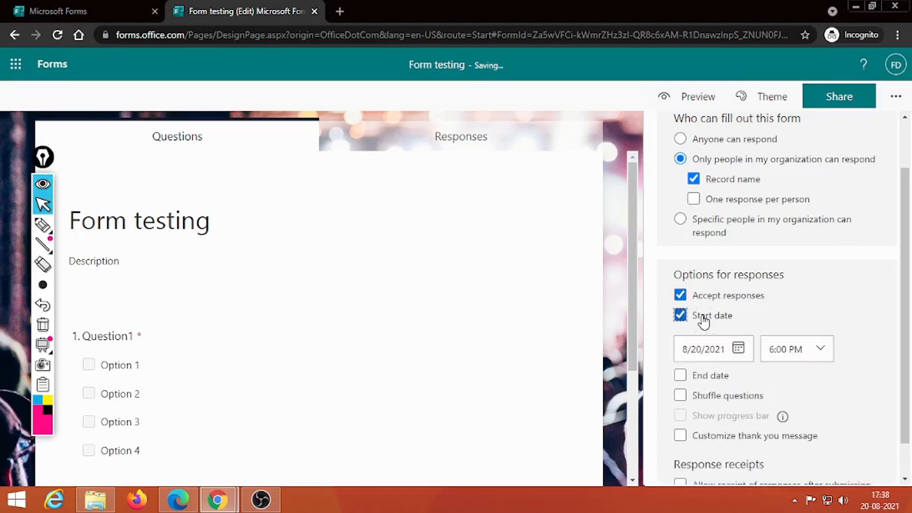
Enable an End date of 8/20/2021 at 6:15 PM, highlighting the date options for viewers.
left_click(707, 378)
scroll(743, 223, "down", 3)
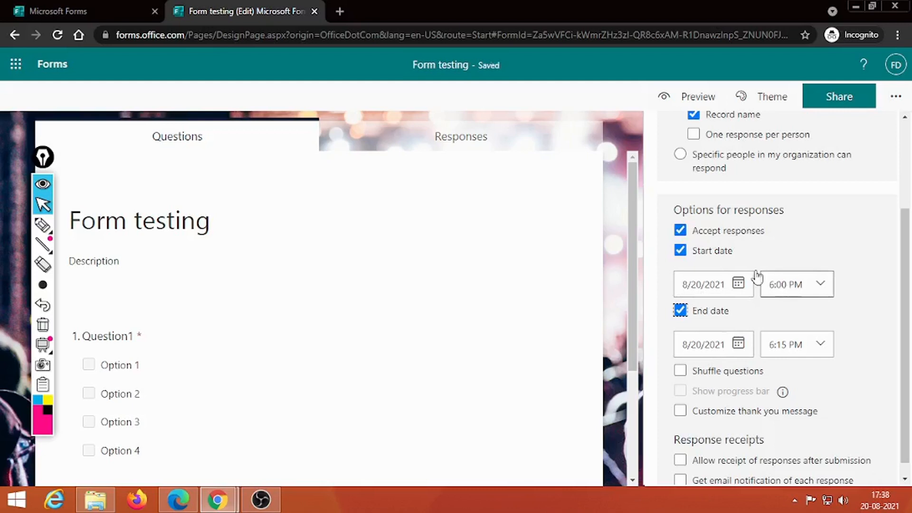
mouse_move(54, 244)
left_click(42, 225)
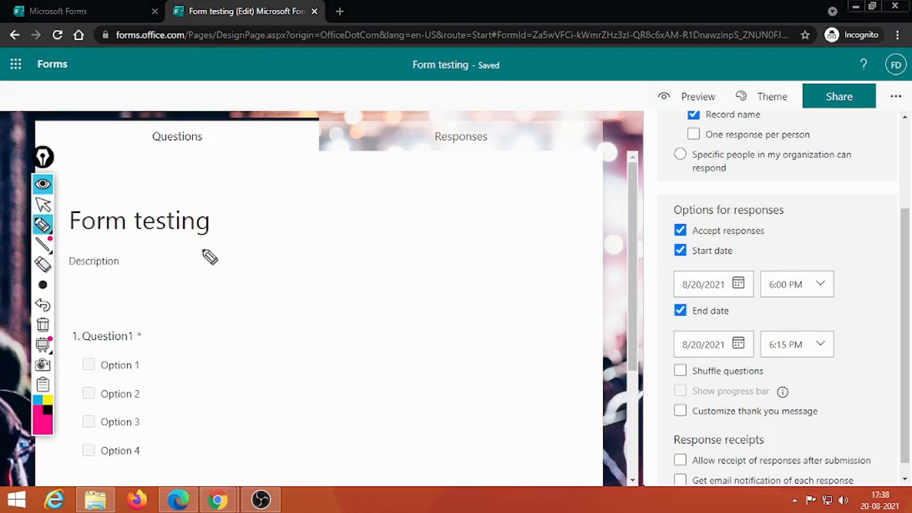
mouse_move(823, 224)
left_mouse_down()
mouse_move(705, 218)
mouse_move(662, 372)
mouse_move(865, 371)
mouse_move(827, 230)
mouse_move(768, 224)
left_mouse_up()
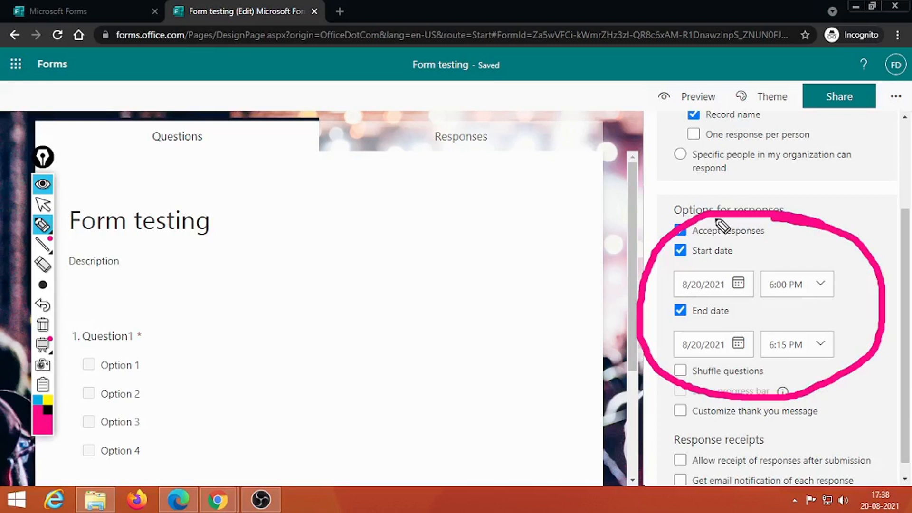
left_click(42, 325)
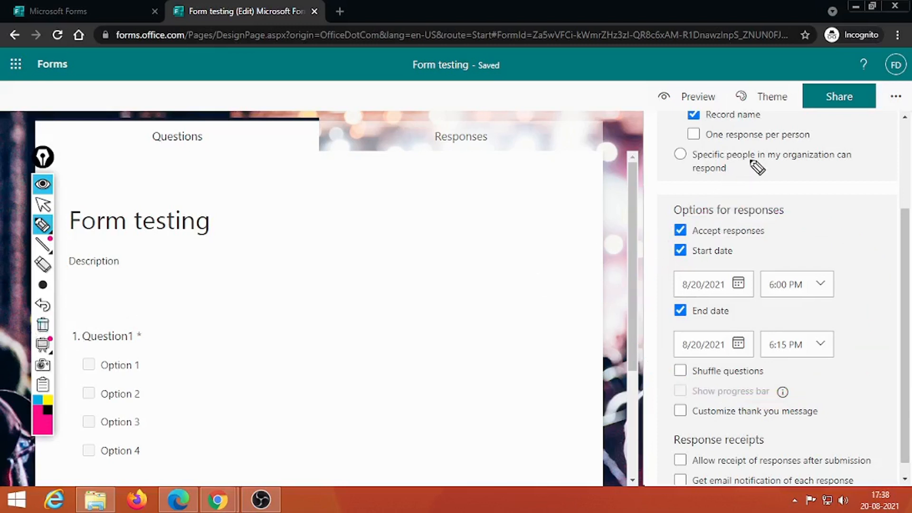
left_click(43, 205)
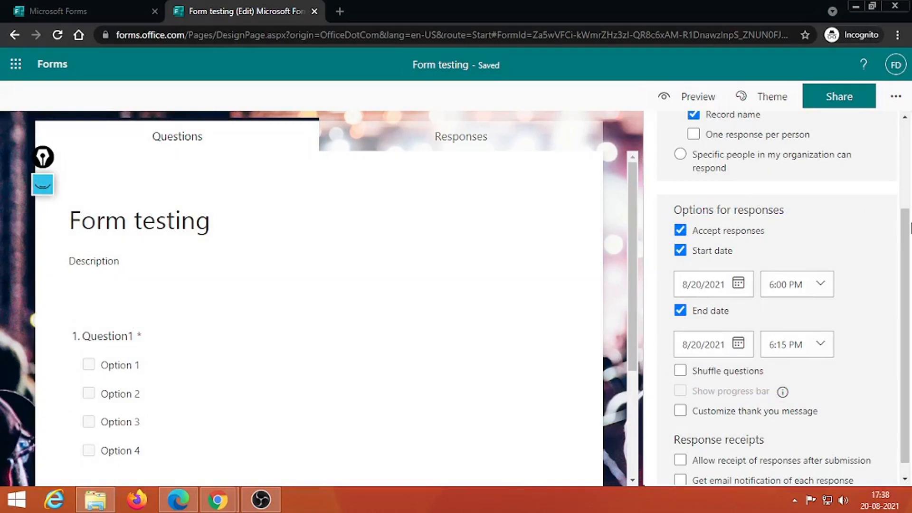
scroll(909, 285, "down", 1)
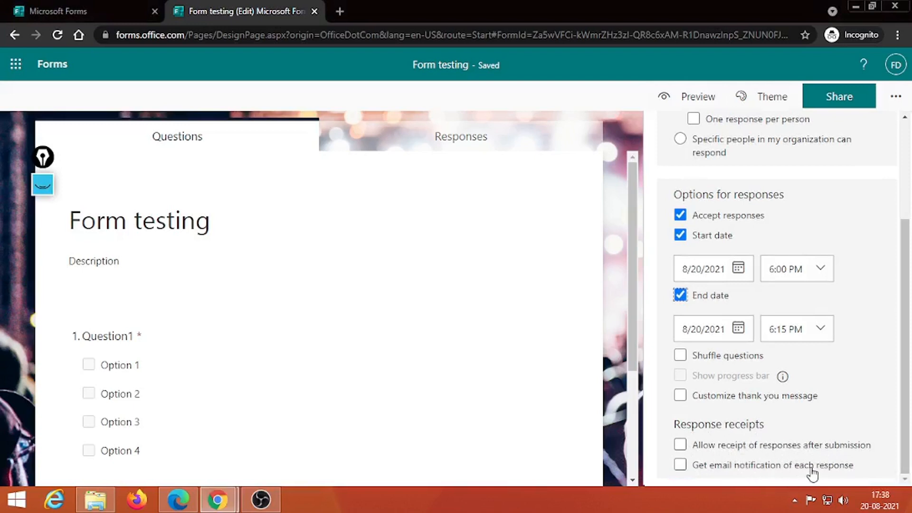
left_click(741, 451)
left_click(727, 466)
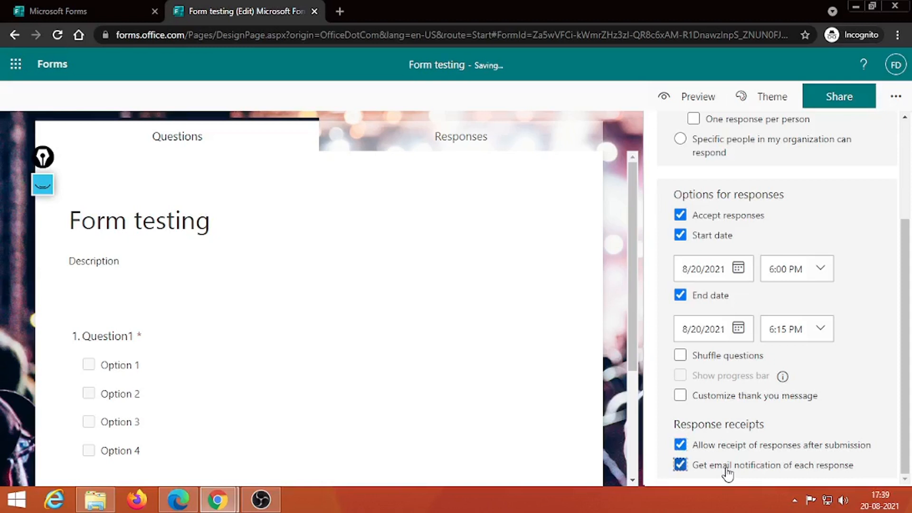
left_click(717, 447)
left_click(715, 468)
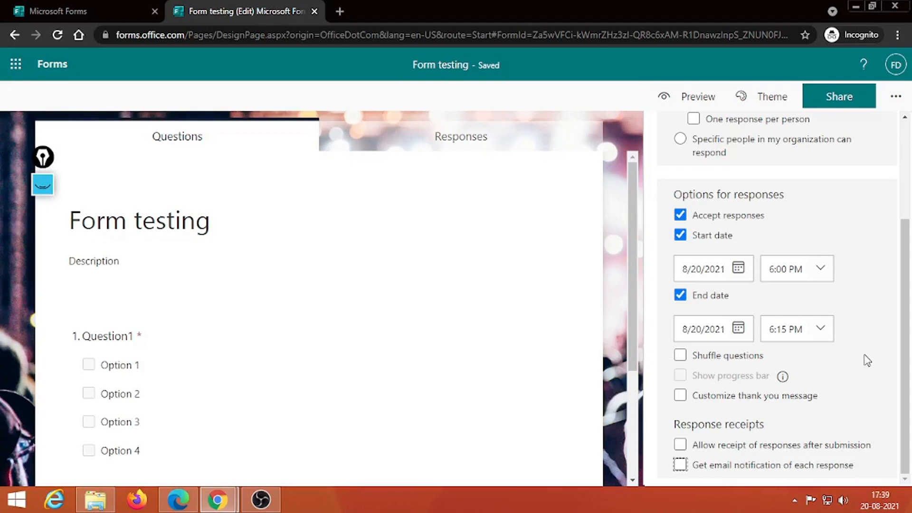
scroll(891, 143, "up", 3)
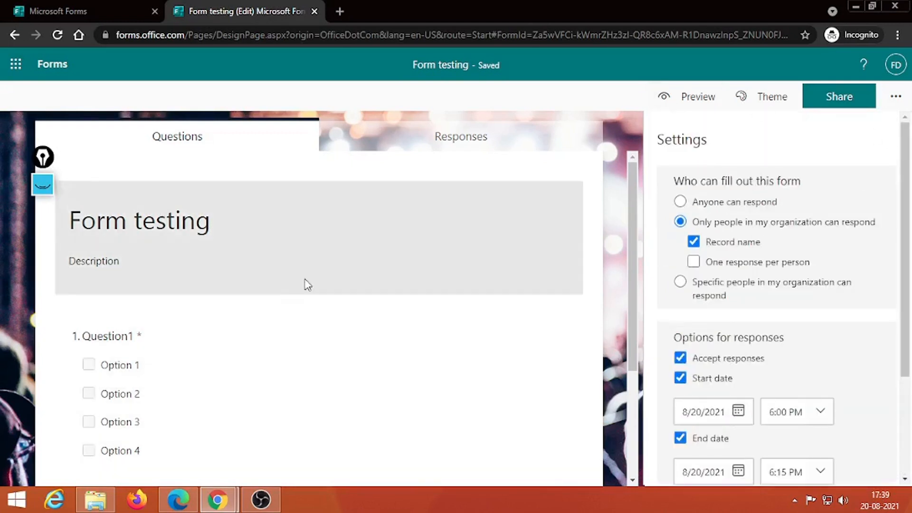